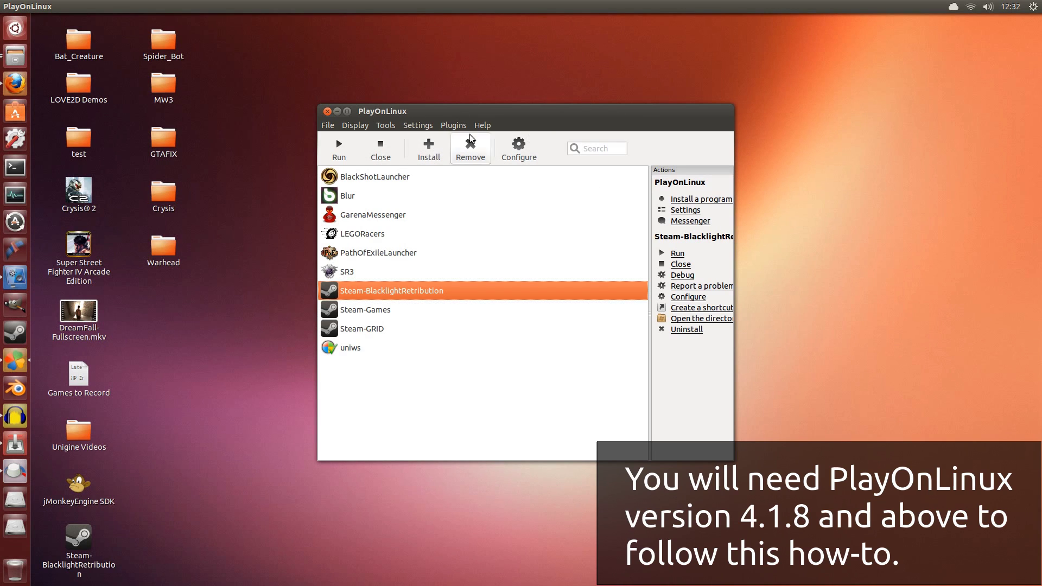
Step: Check the PlayOnLinux version information (4.2.1) and dismiss it
{"action": "left_click", "coordinate": [481, 125]}
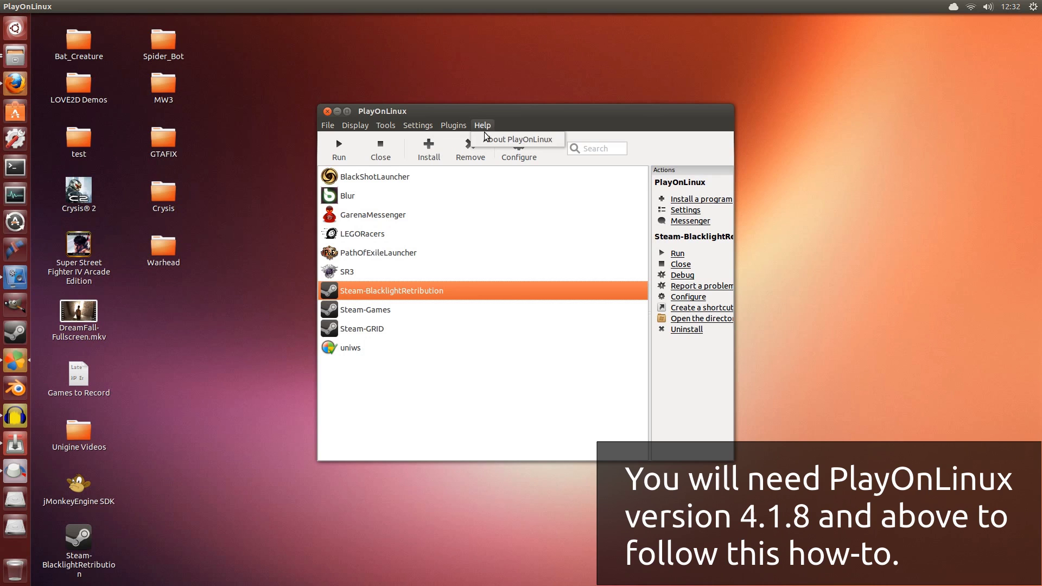
{"action": "left_click", "coordinate": [487, 138]}
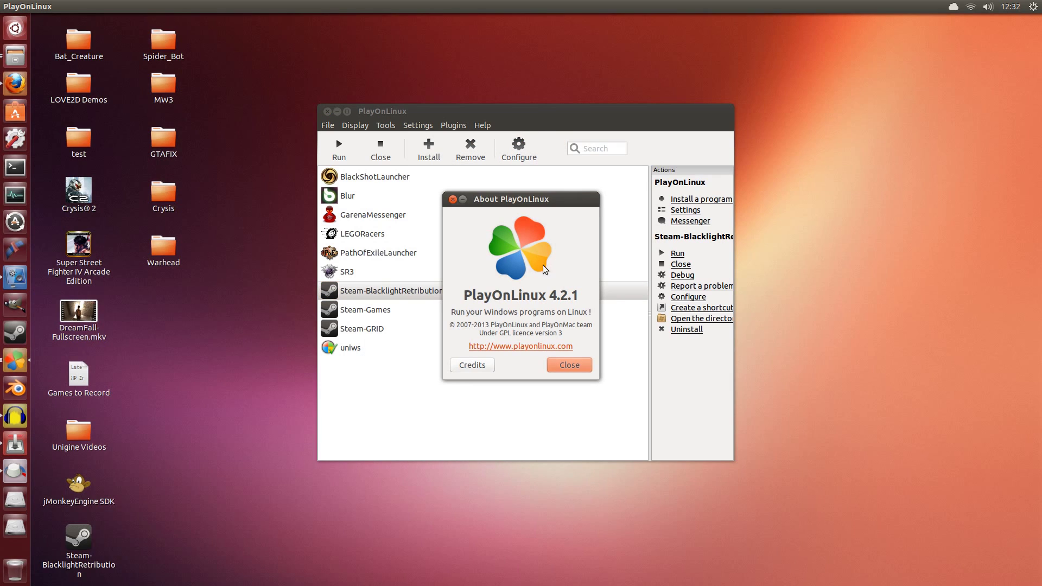
{"action": "left_click_drag", "start_coordinate": [550, 294], "coordinate": [580, 295]}
{"action": "left_click", "coordinate": [566, 366]}
{"action": "left_click", "coordinate": [566, 366]}
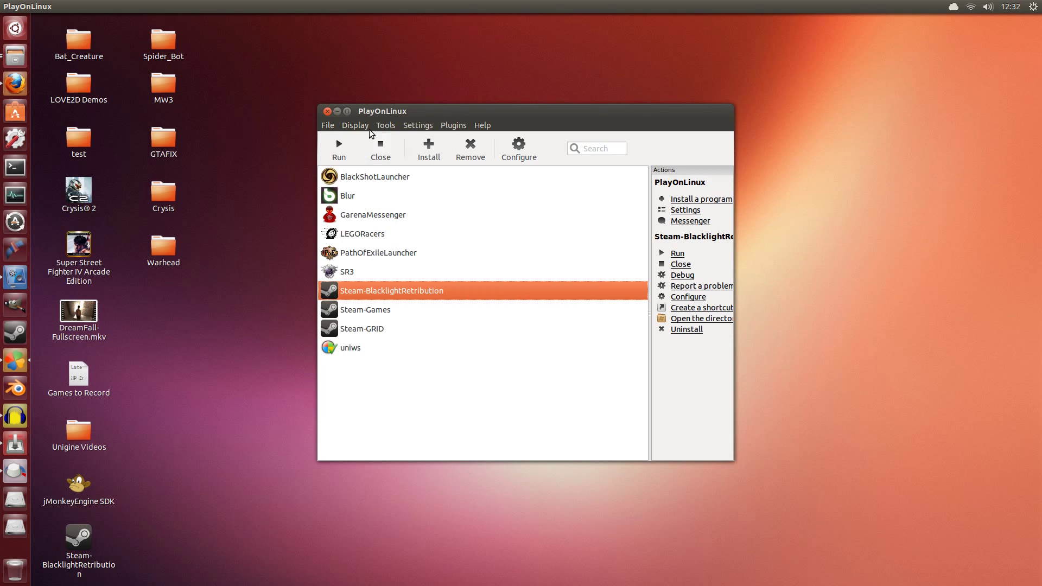
Step: Start a manual installation of a non-listed program into a new virtual drive
{"action": "left_click", "coordinate": [421, 153]}
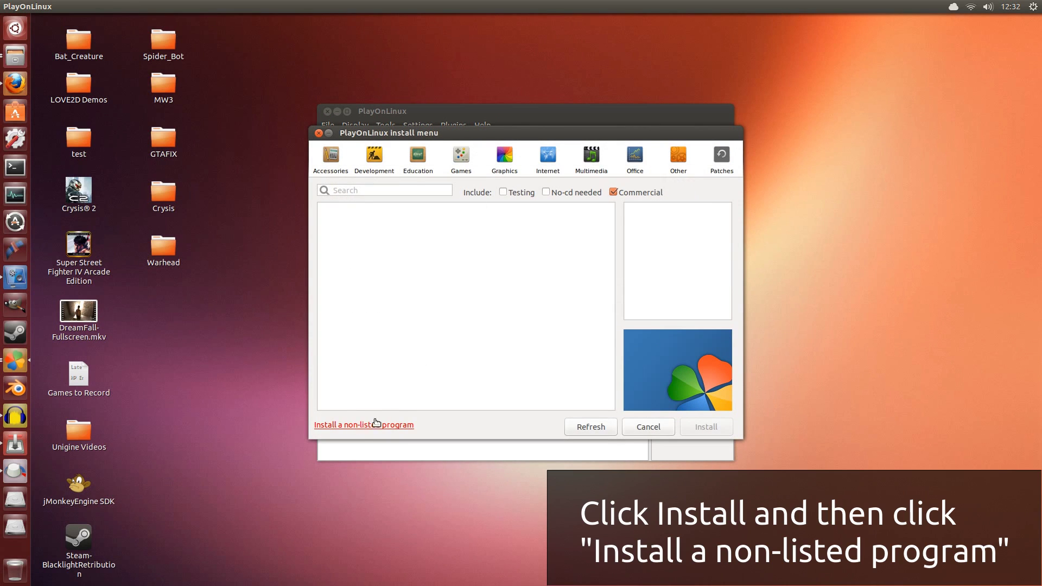
{"action": "left_click", "coordinate": [363, 425]}
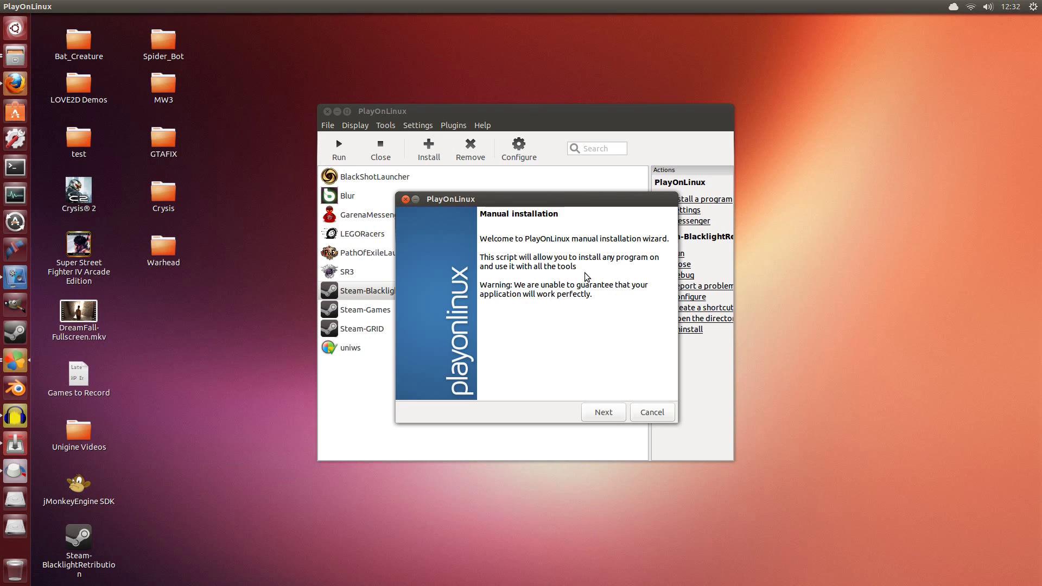
{"action": "left_click", "coordinate": [604, 417]}
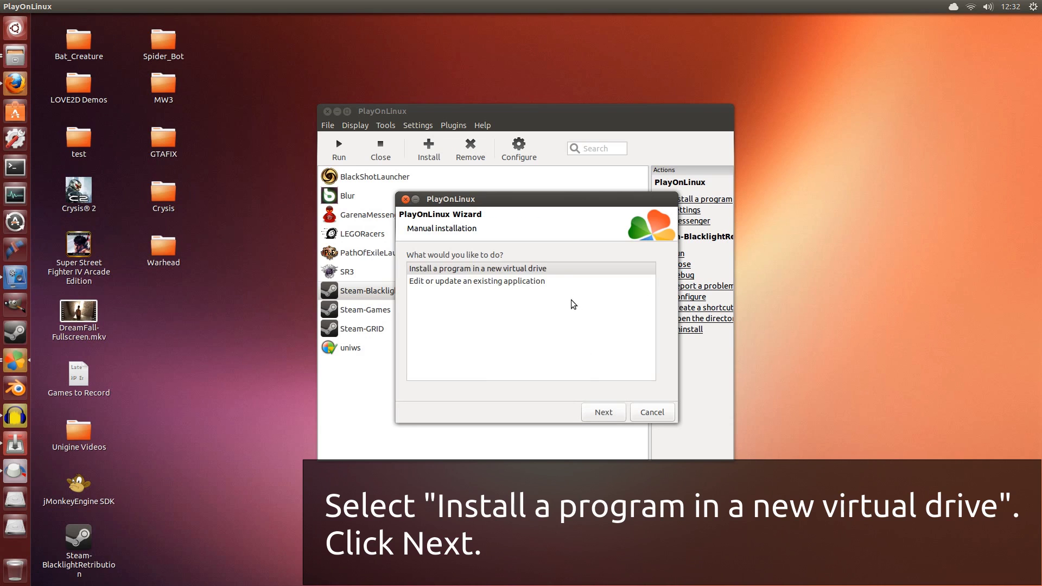
{"action": "left_click", "coordinate": [565, 271]}
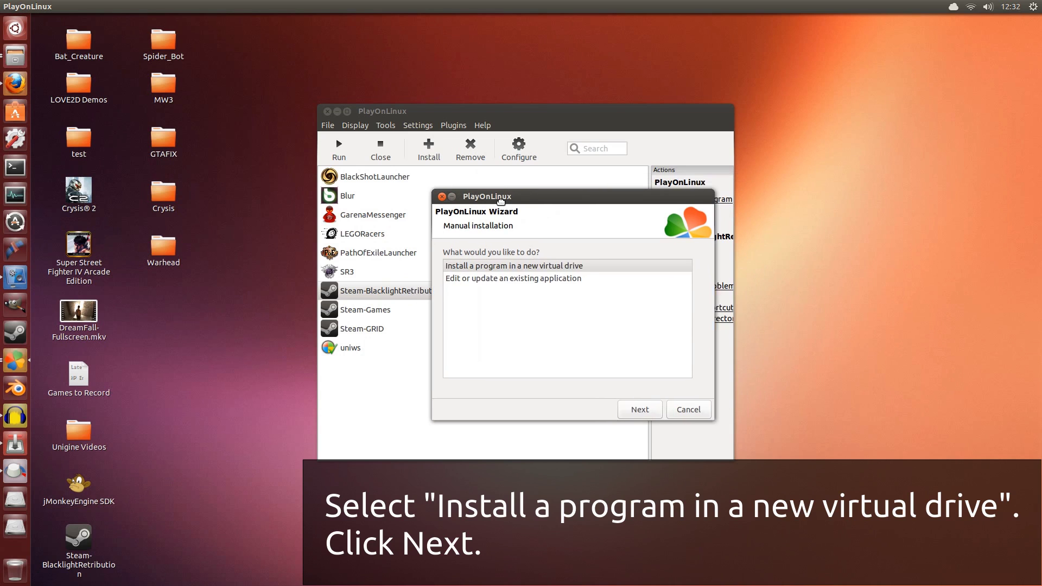
{"action": "left_click_drag", "start_coordinate": [562, 187], "coordinate": [461, 204]}
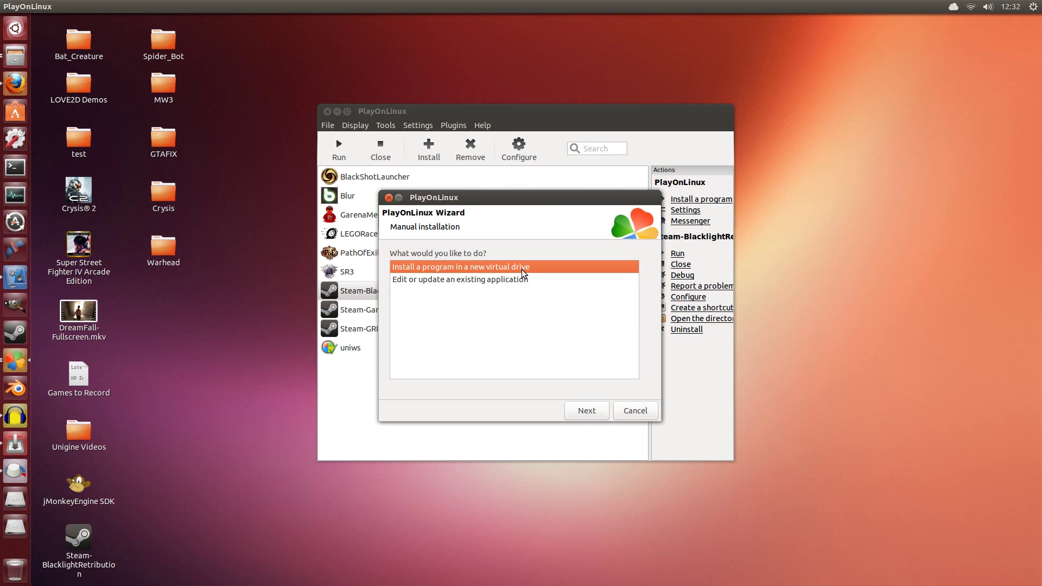
{"action": "left_click", "coordinate": [584, 413]}
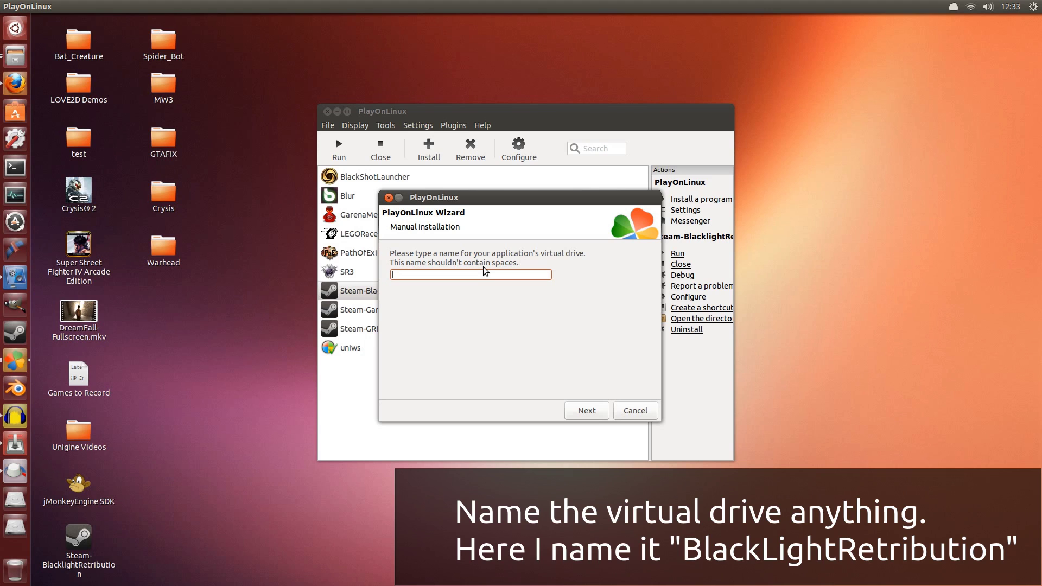
{"action": "type", "text": "Blacklight"}
{"action": "type", "text": "Retribution"}
Step: Name the drive BlacklightRetribution and opt for another Wine version plus Wine configuration
{"action": "left_click", "coordinate": [587, 412]}
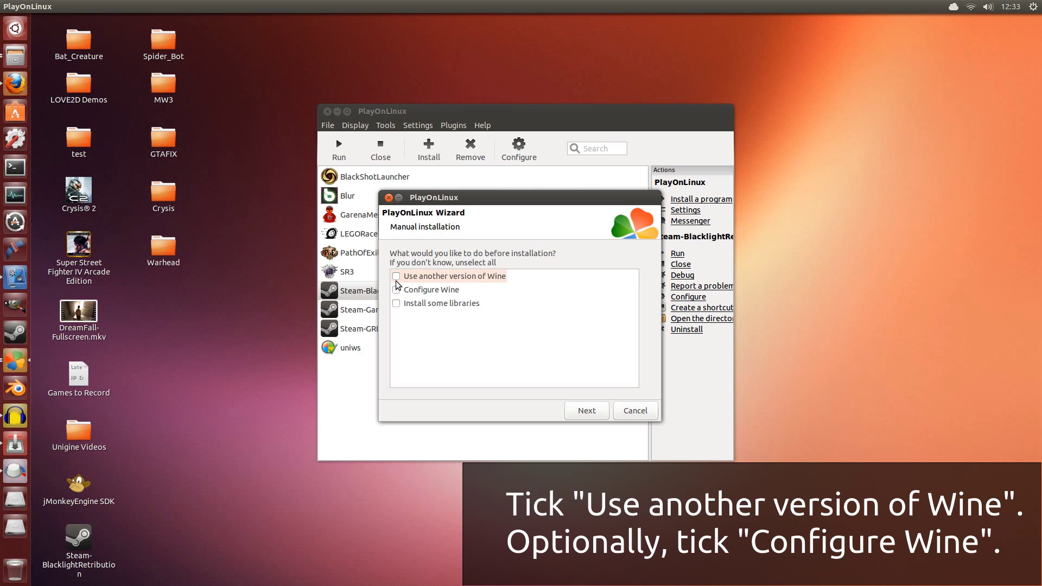
{"action": "left_click", "coordinate": [397, 278]}
{"action": "left_click", "coordinate": [401, 290]}
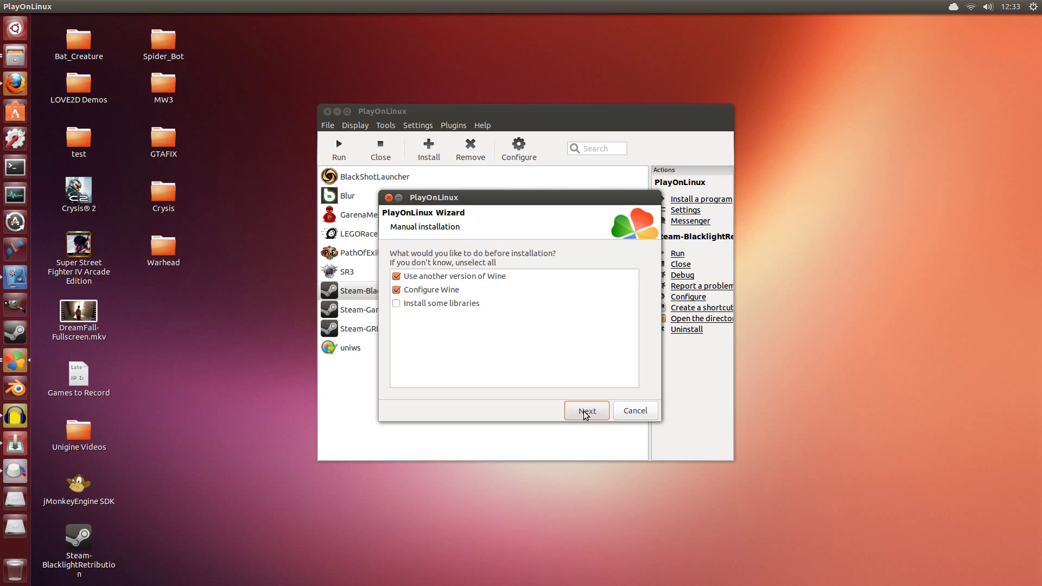
Step: Select Wine 1.5.29 from the version list and bring the main window forward
{"action": "left_click", "coordinate": [584, 411]}
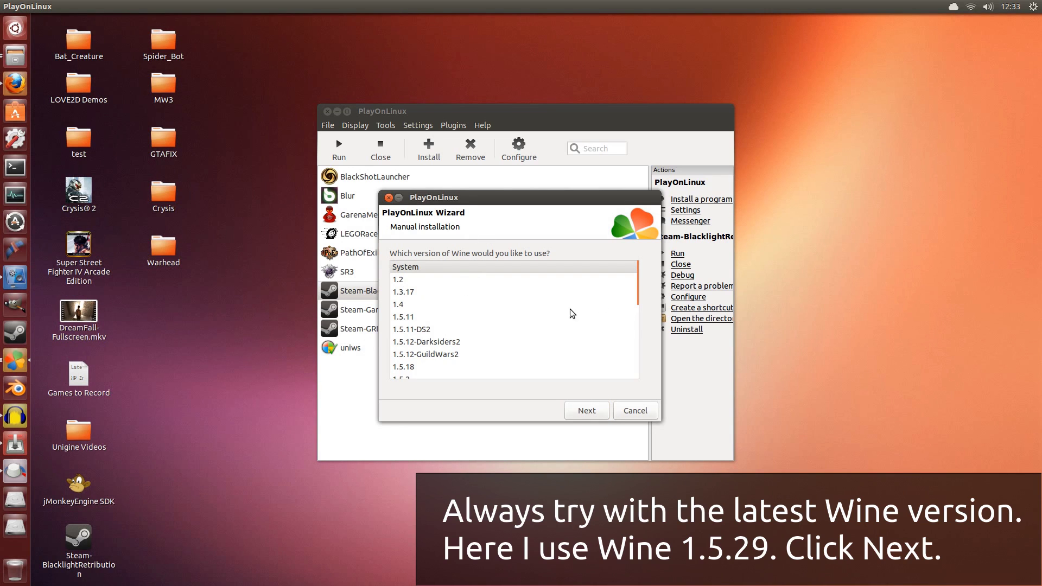
{"action": "left_click_drag", "start_coordinate": [642, 281], "coordinate": [636, 338]}
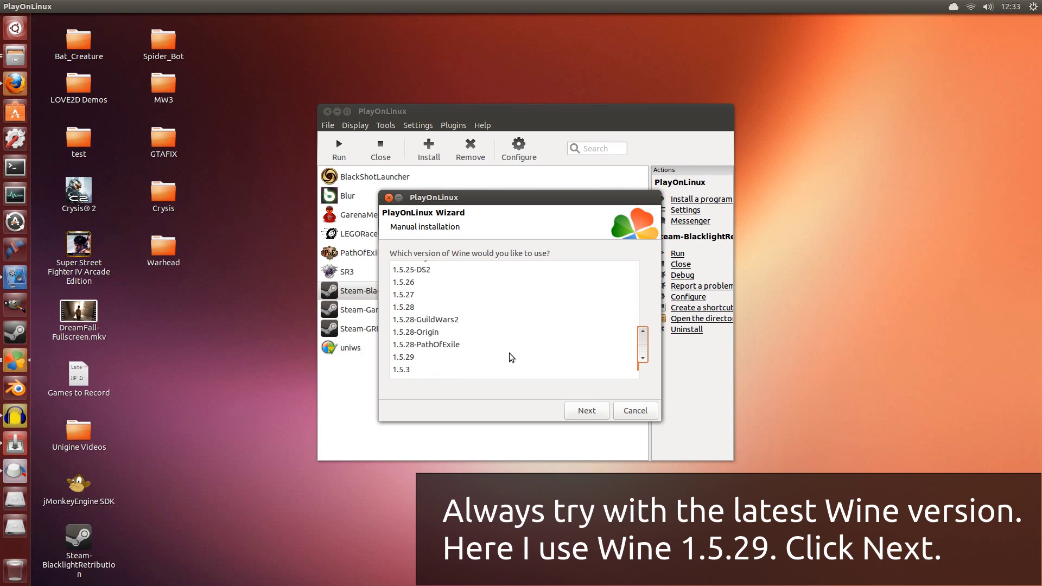
{"action": "left_click", "coordinate": [424, 358]}
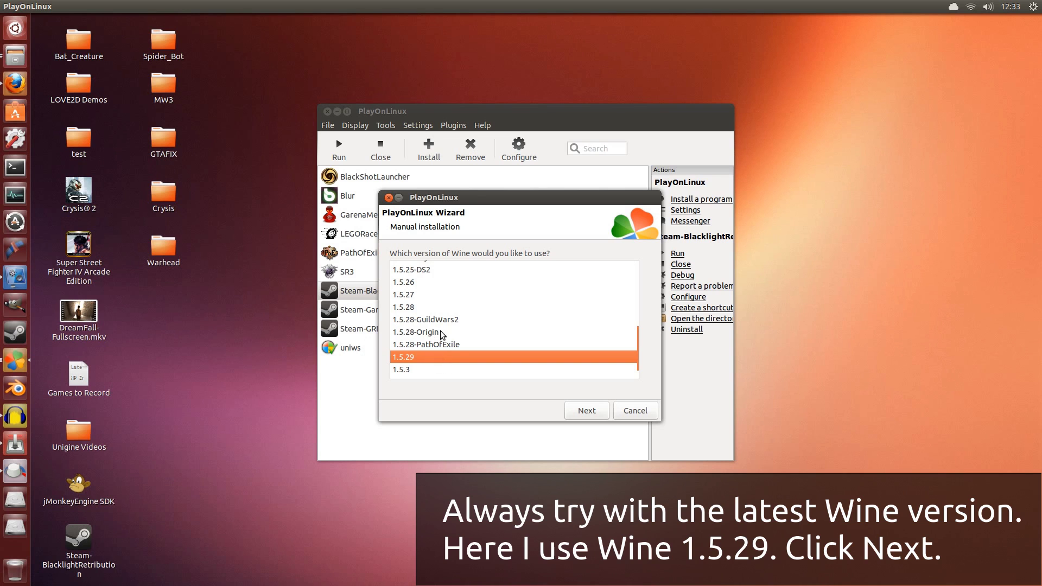
{"action": "left_click_drag", "start_coordinate": [464, 198], "coordinate": [241, 232]}
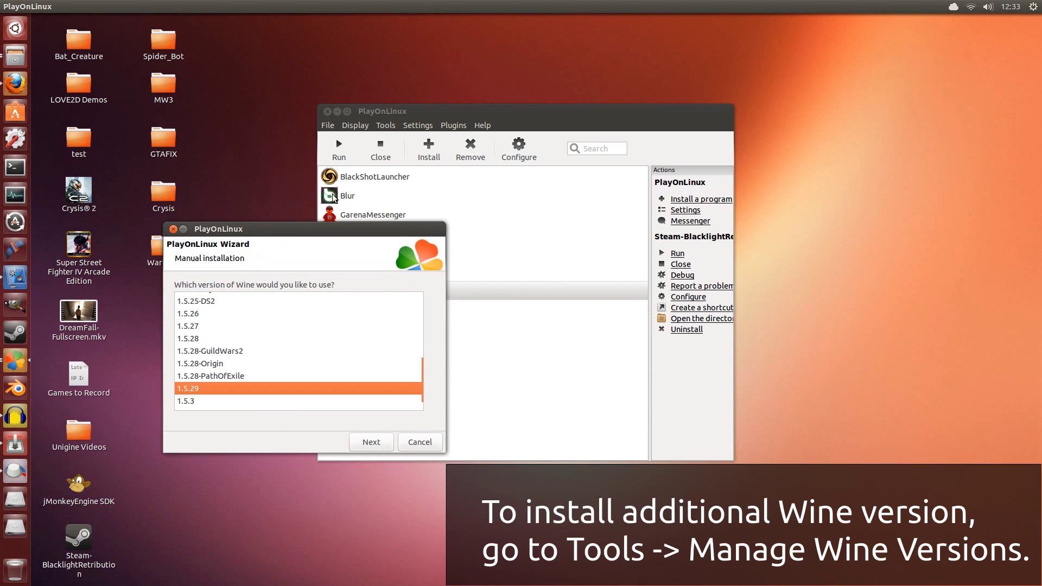
{"action": "left_click", "coordinate": [438, 115]}
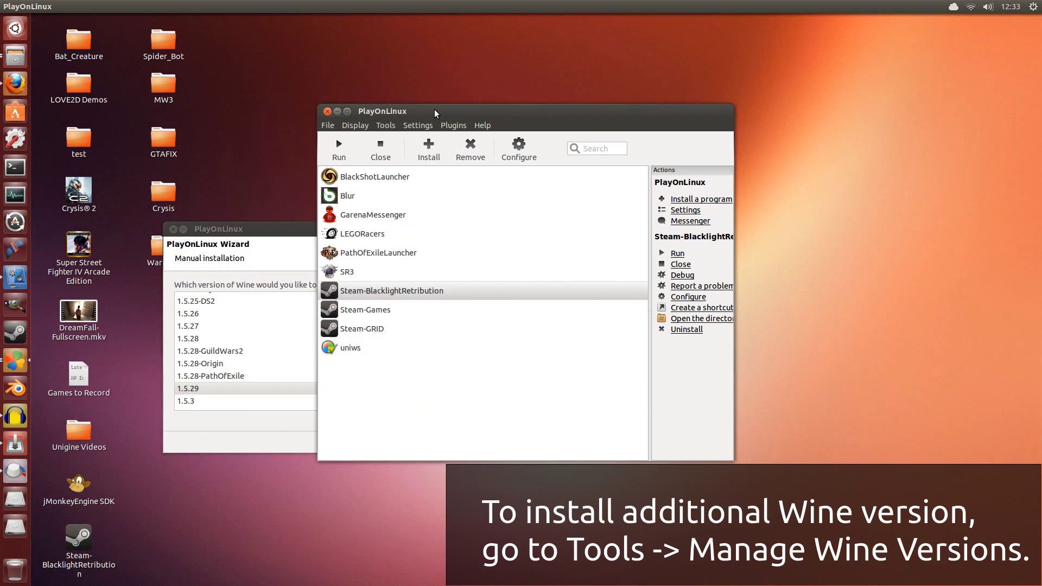
{"action": "left_click", "coordinate": [384, 126]}
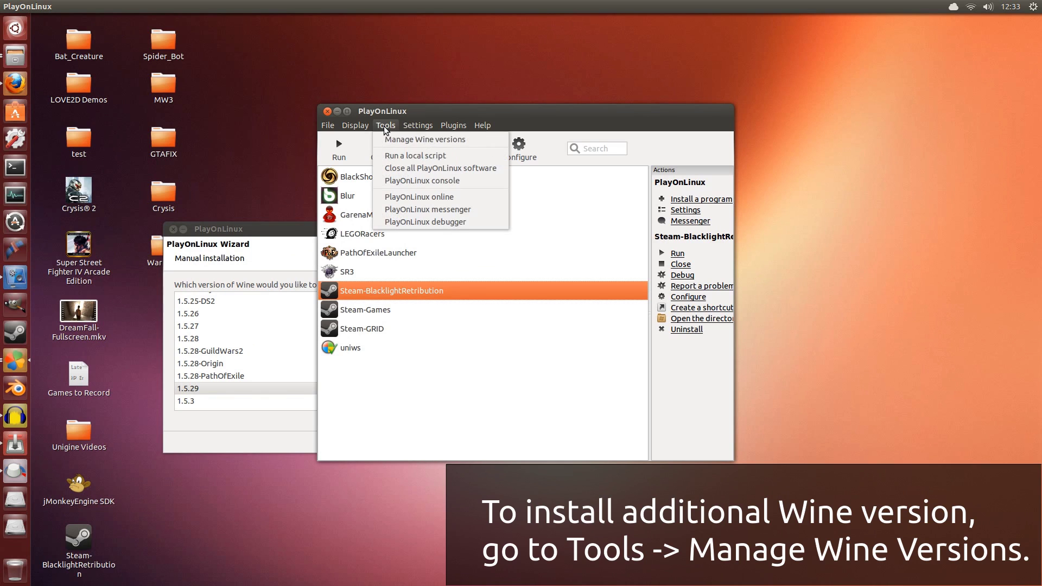
{"action": "left_click", "coordinate": [440, 142]}
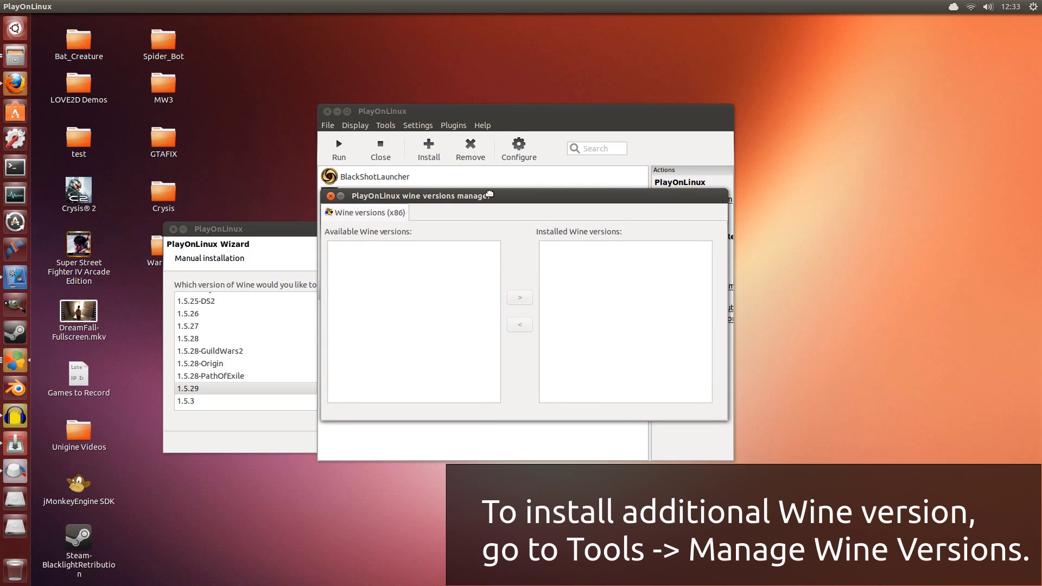
{"action": "left_click", "coordinate": [435, 250]}
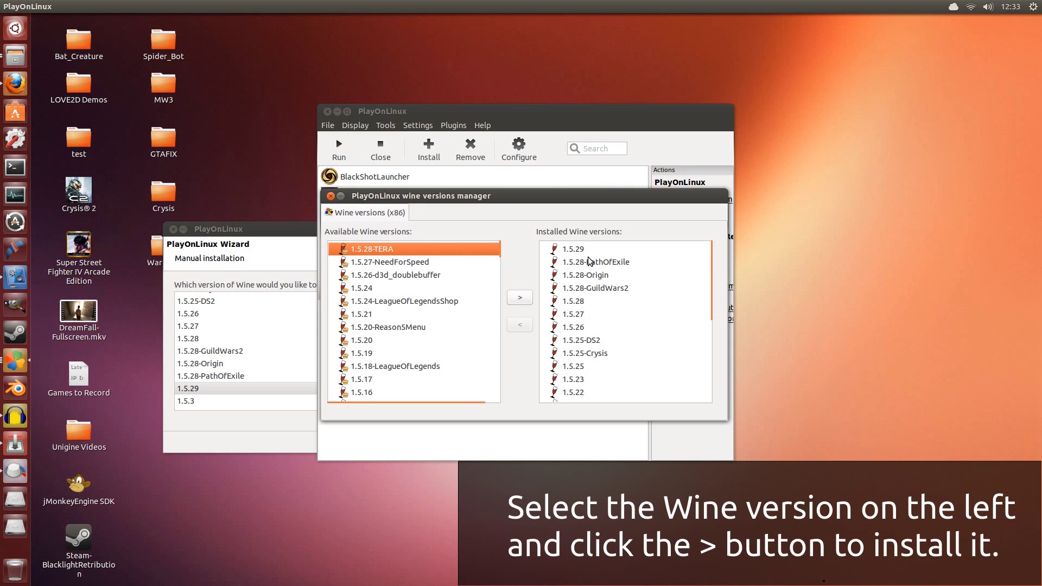
{"action": "left_click", "coordinate": [331, 196]}
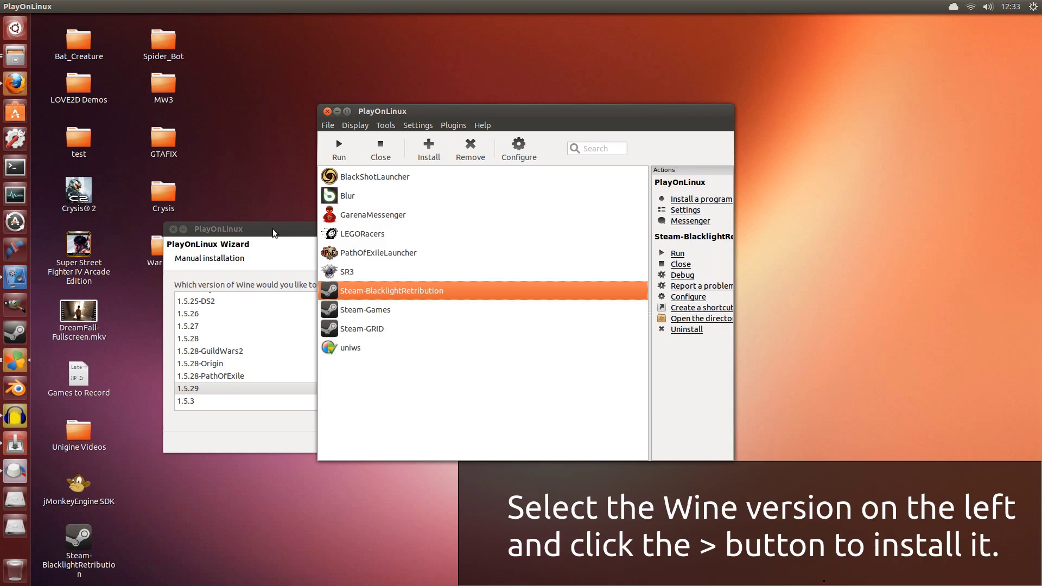
{"action": "left_click_drag", "start_coordinate": [273, 229], "coordinate": [484, 197]}
{"action": "left_click", "coordinate": [442, 357]}
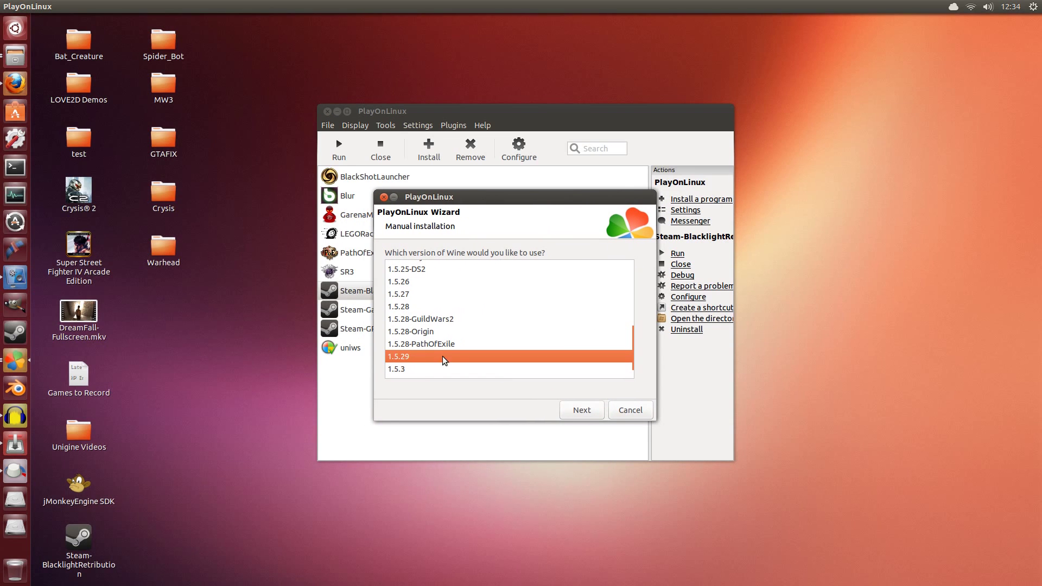
Step: Confirm Wine 1.5.29 so the BlacklightRetribution drive is created and Wine configuration appears
{"action": "left_click", "coordinate": [583, 410]}
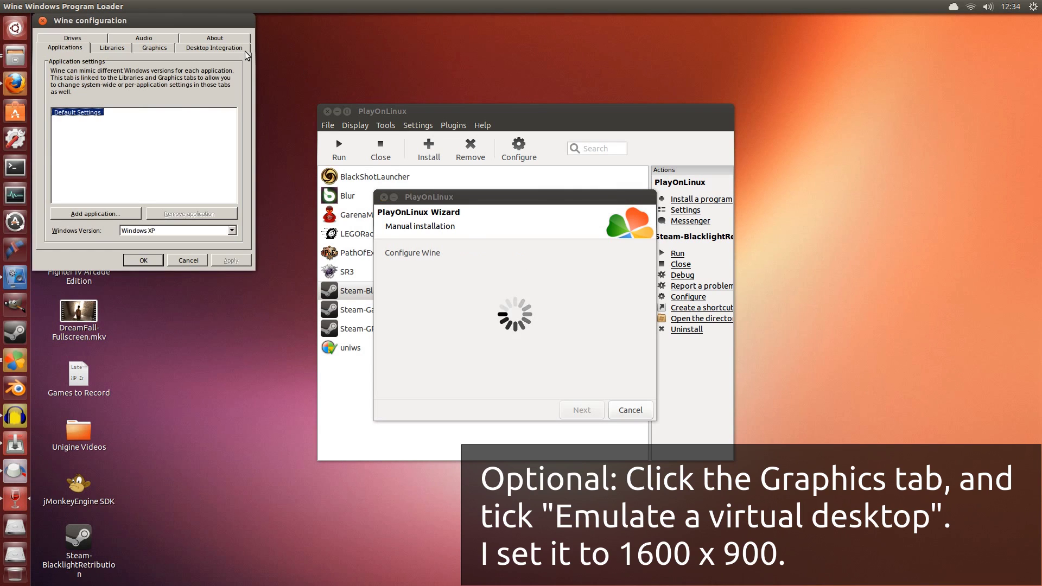
{"action": "left_click_drag", "start_coordinate": [171, 31], "coordinate": [576, 181]}
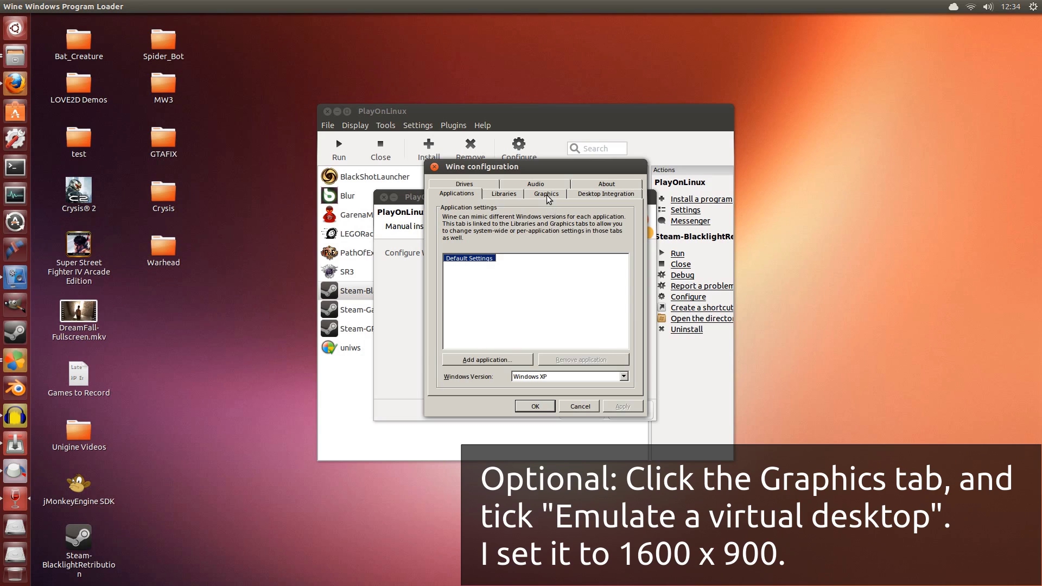
Step: In Graphics, emulate a 1600 x 900 virtual desktop and apply the Wine configuration
{"action": "left_click", "coordinate": [547, 196]}
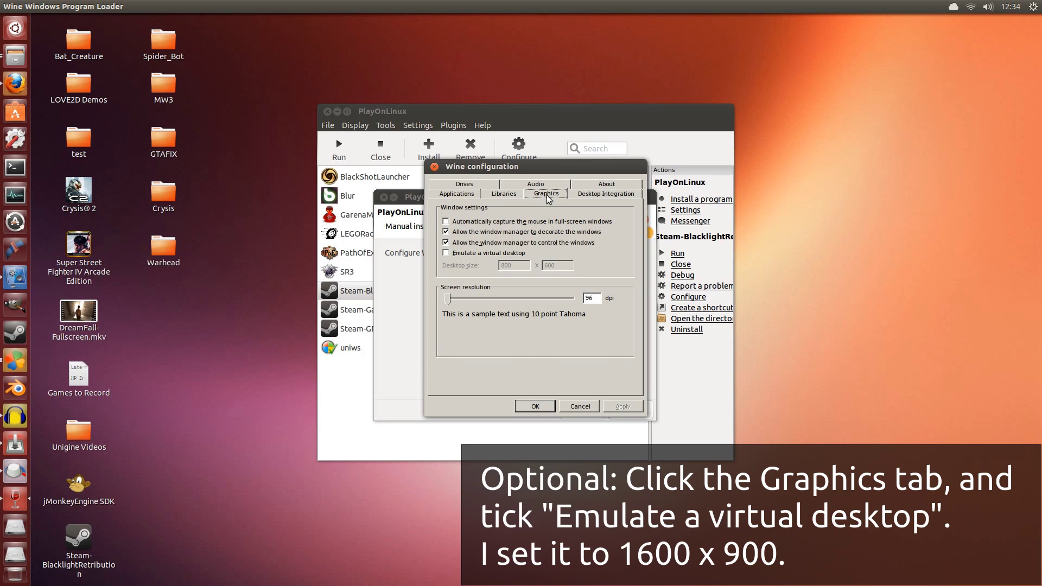
{"action": "left_click", "coordinate": [448, 254]}
{"action": "double_click", "coordinate": [523, 269]}
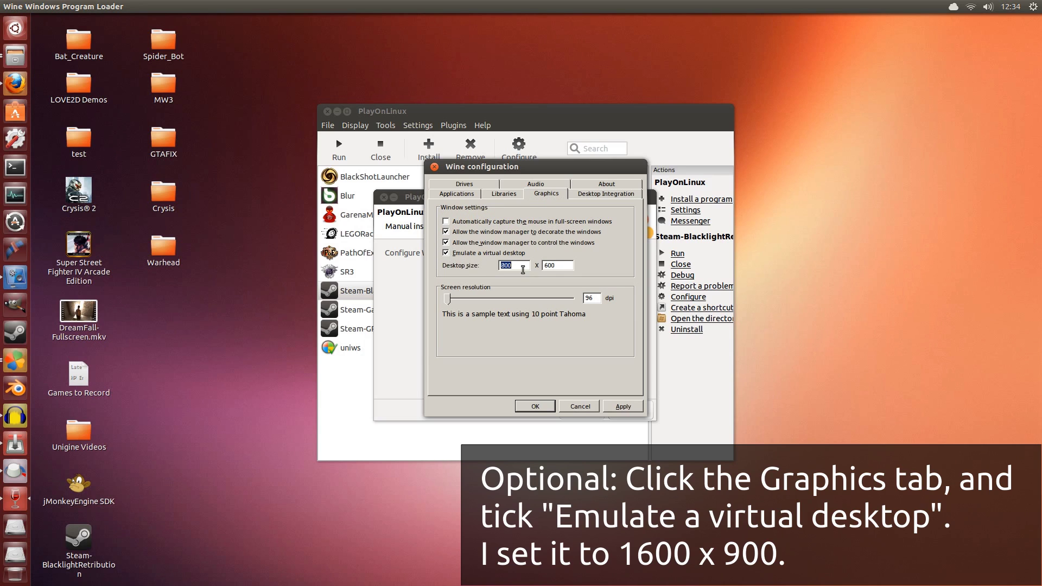
{"action": "type", "text": "16"}
{"action": "type", "text": "00"}
{"action": "key", "text": "Tab"}
{"action": "type", "text": "9"}
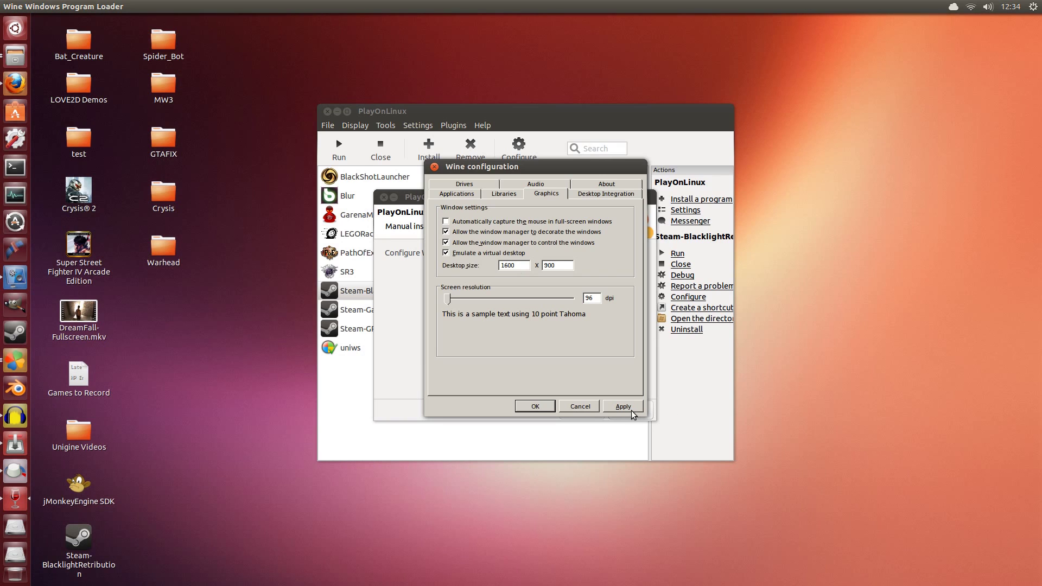
{"action": "left_click", "coordinate": [536, 407]}
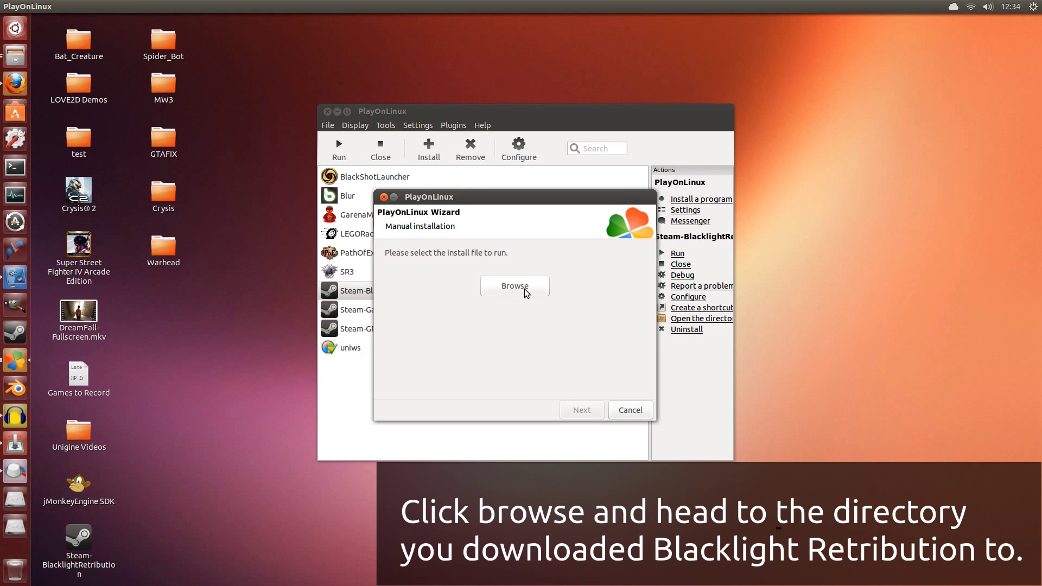
Step: Choose setup.exe from Tera > Games(Installers) > BL_1100.RC3 as the install file
{"action": "left_click", "coordinate": [525, 289]}
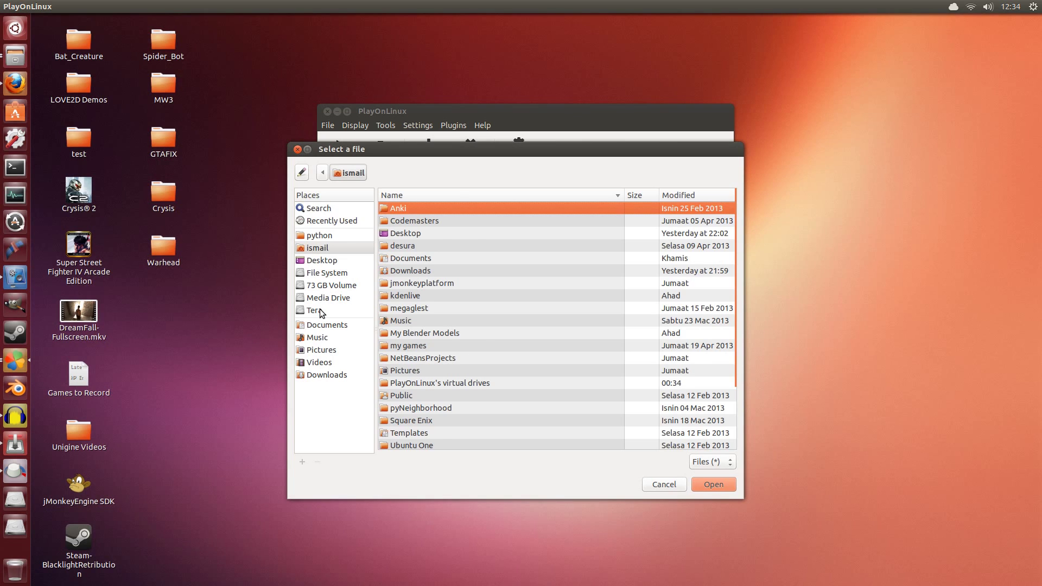
{"action": "left_click", "coordinate": [321, 310]}
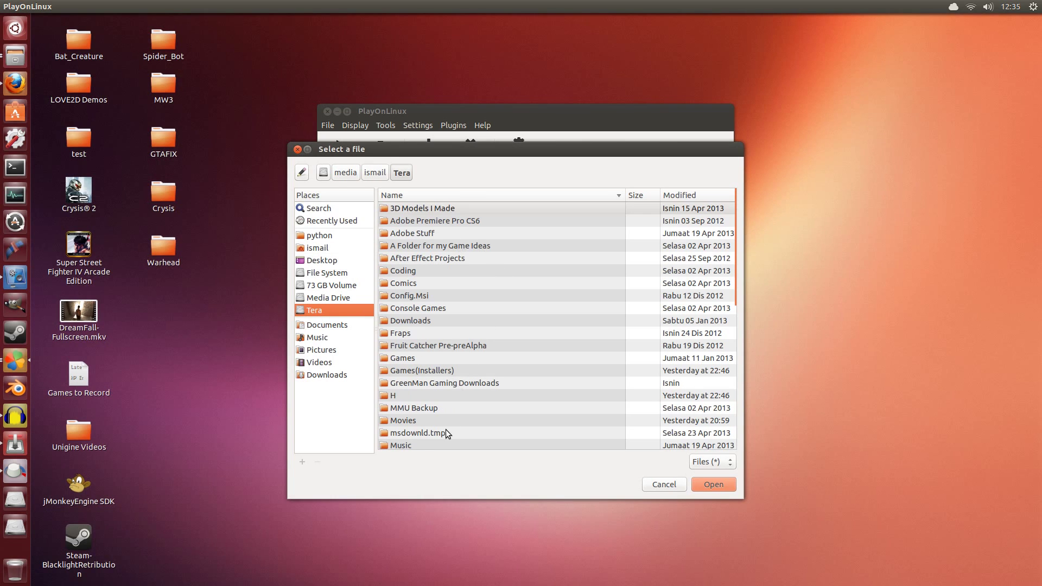
{"action": "scroll", "coordinate": [447, 428], "scroll_direction": "down", "scroll_amount": 3}
{"action": "scroll", "coordinate": [443, 407], "scroll_direction": "up", "scroll_amount": 3}
{"action": "left_click", "coordinate": [438, 369]}
{"action": "double_click", "coordinate": [437, 370]}
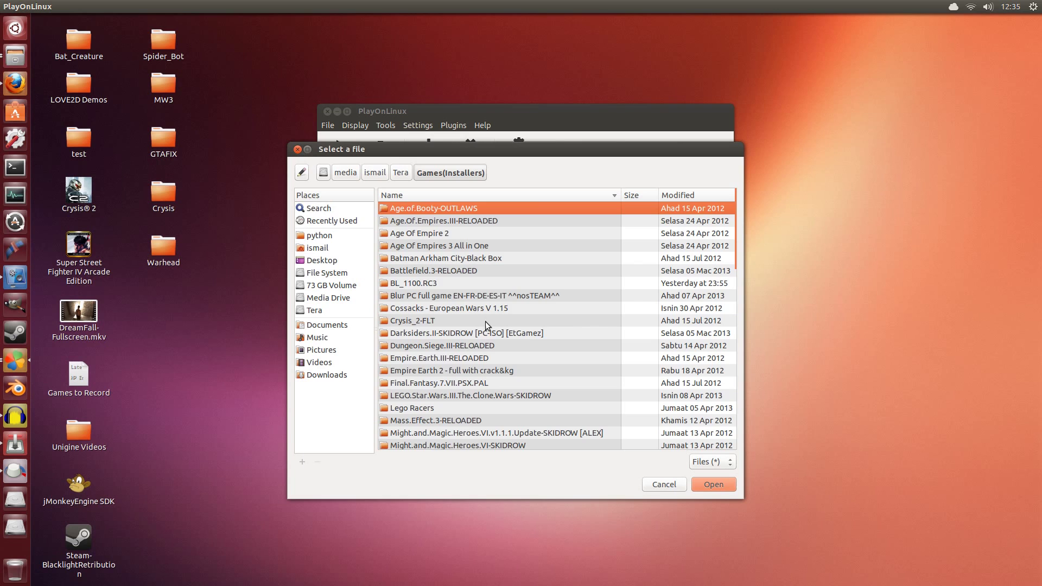
{"action": "scroll", "coordinate": [496, 259], "scroll_direction": "down", "scroll_amount": 3}
{"action": "scroll", "coordinate": [491, 315], "scroll_direction": "up", "scroll_amount": 3}
{"action": "left_click", "coordinate": [432, 285]}
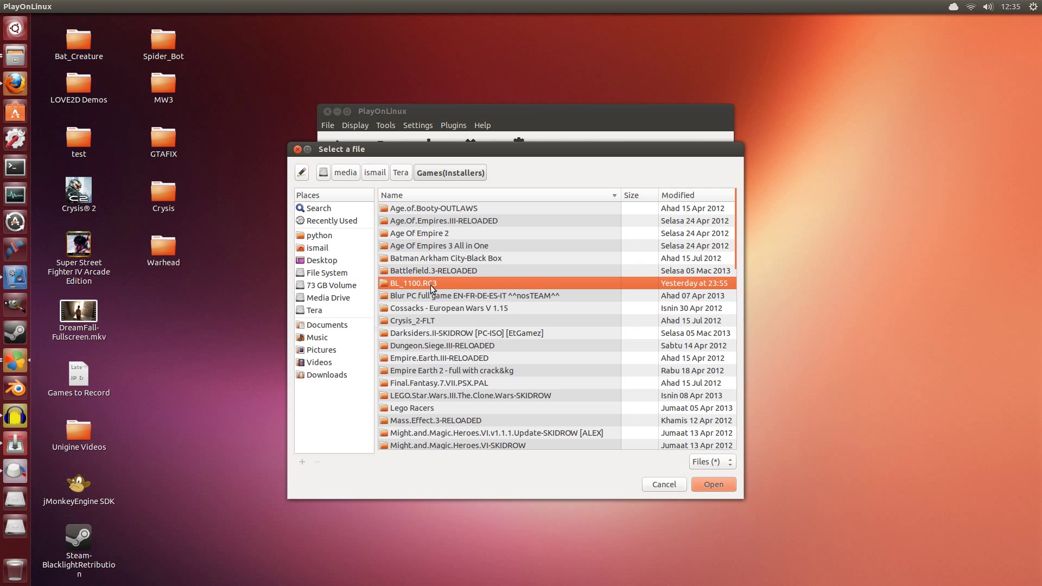
{"action": "double_click", "coordinate": [432, 285]}
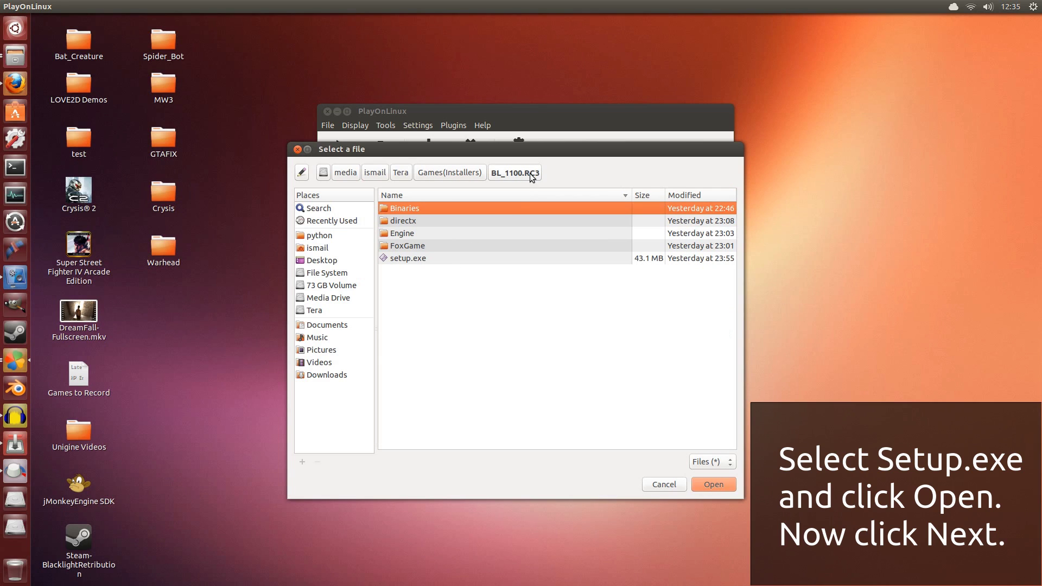
{"action": "left_click", "coordinate": [425, 258]}
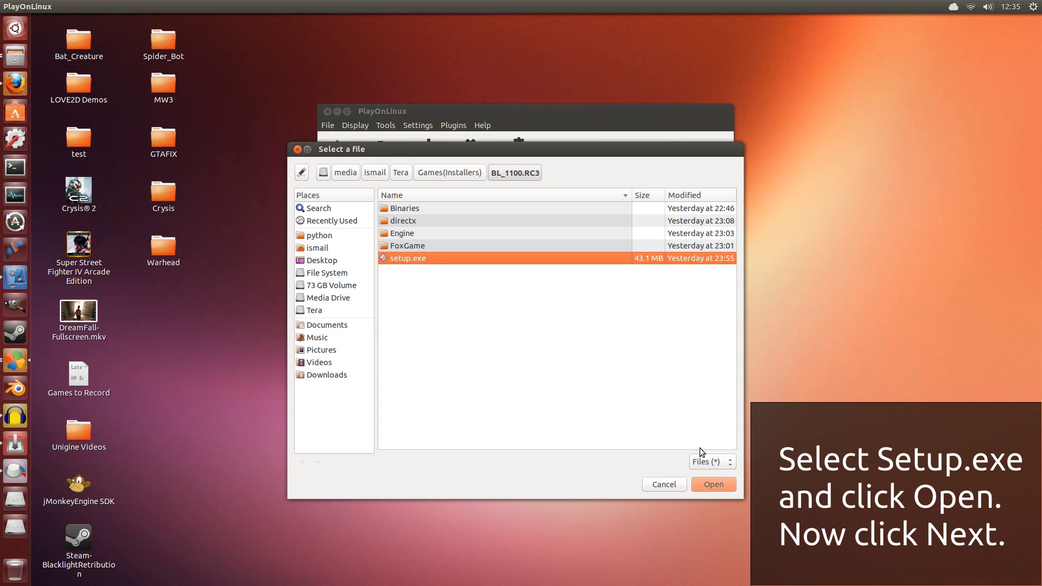
{"action": "left_click", "coordinate": [712, 485]}
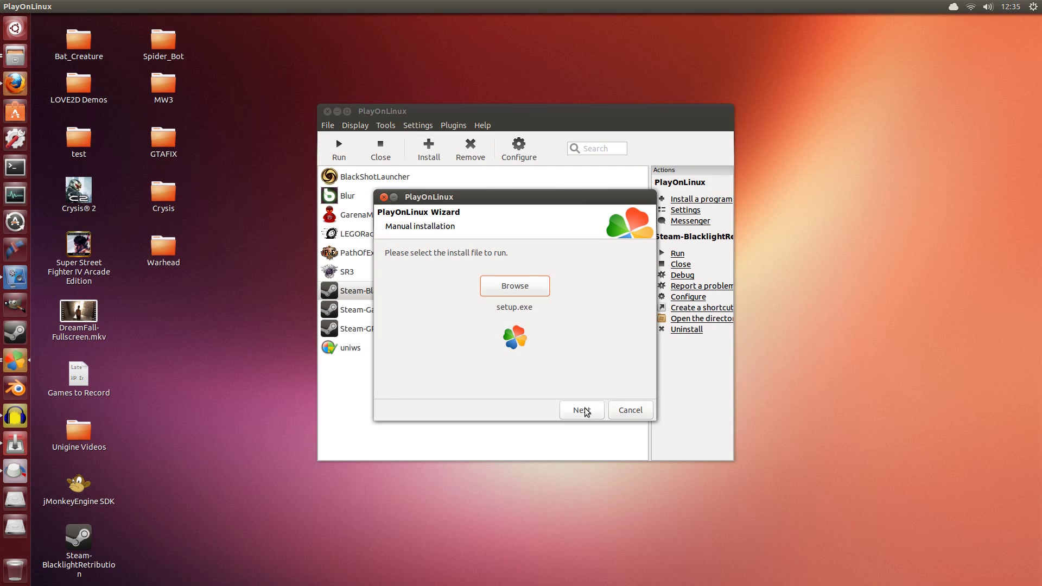
Step: Run setup.exe past the fuse filesystem error and bring the Wine desktop forward
{"action": "left_click", "coordinate": [580, 405]}
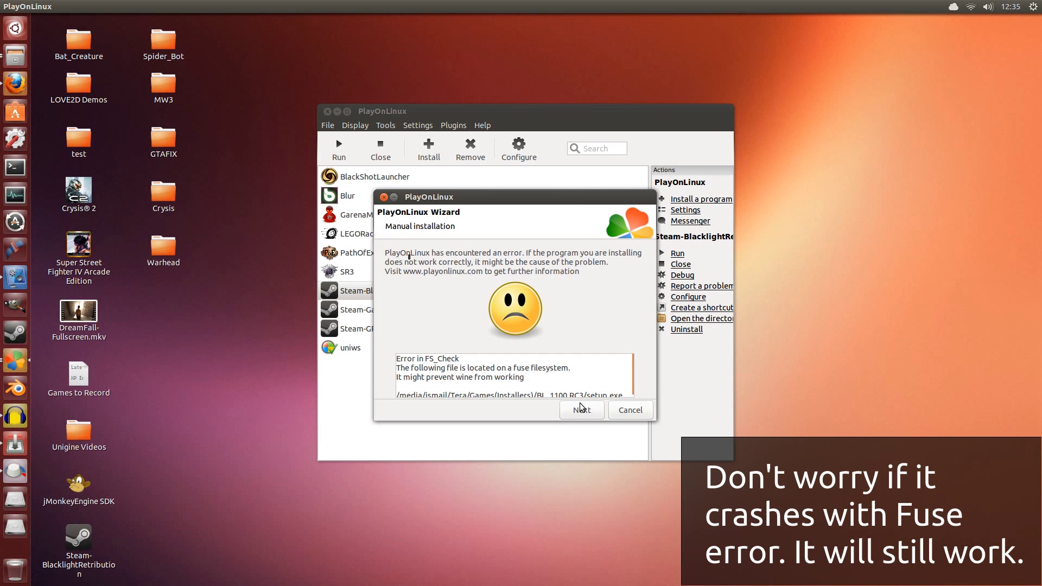
{"action": "scroll", "coordinate": [568, 374], "scroll_direction": "down", "scroll_amount": 1}
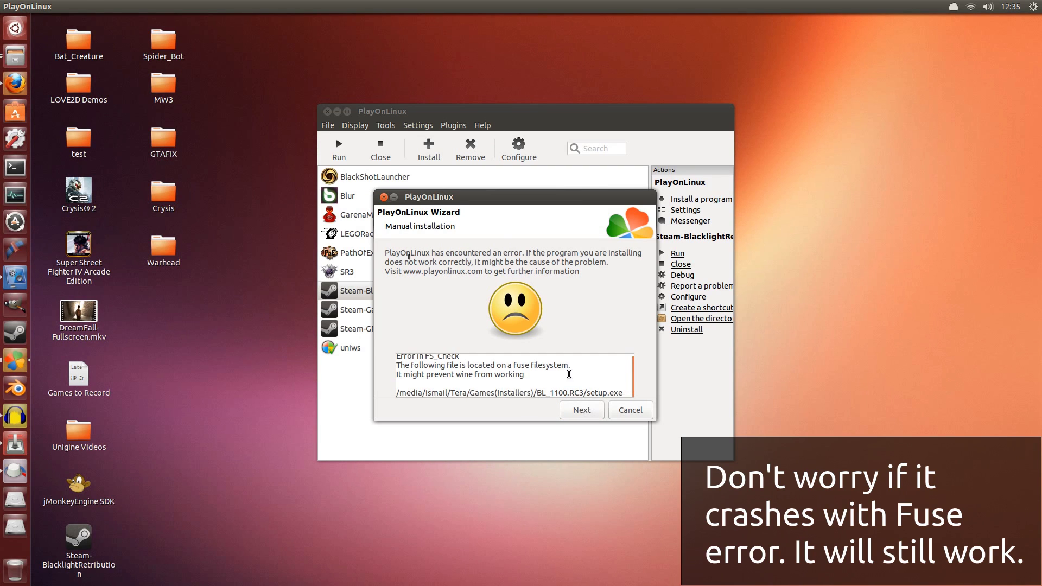
{"action": "left_click", "coordinate": [580, 410]}
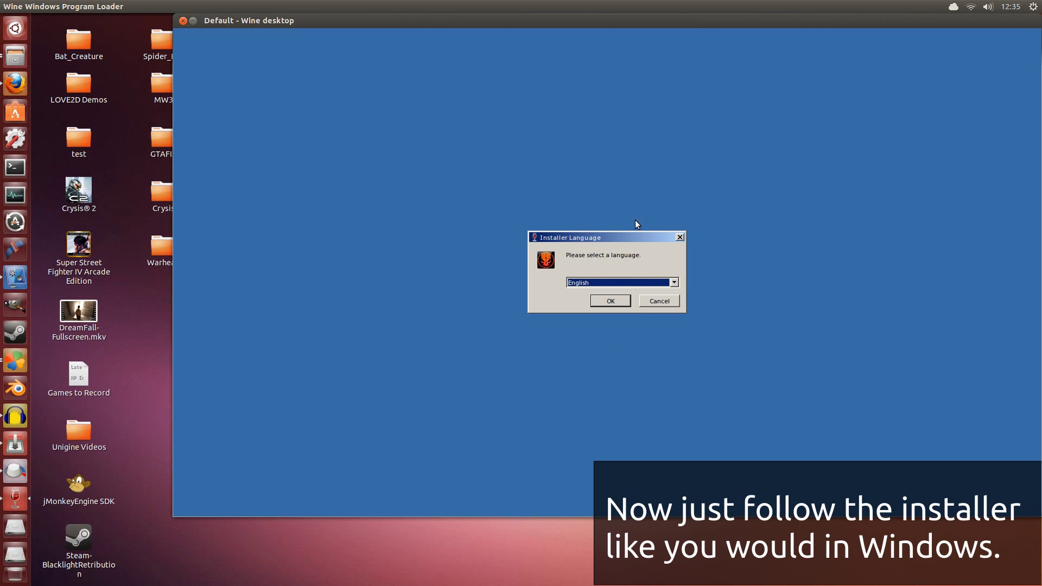
{"action": "left_click_drag", "start_coordinate": [578, 27], "coordinate": [580, 59]}
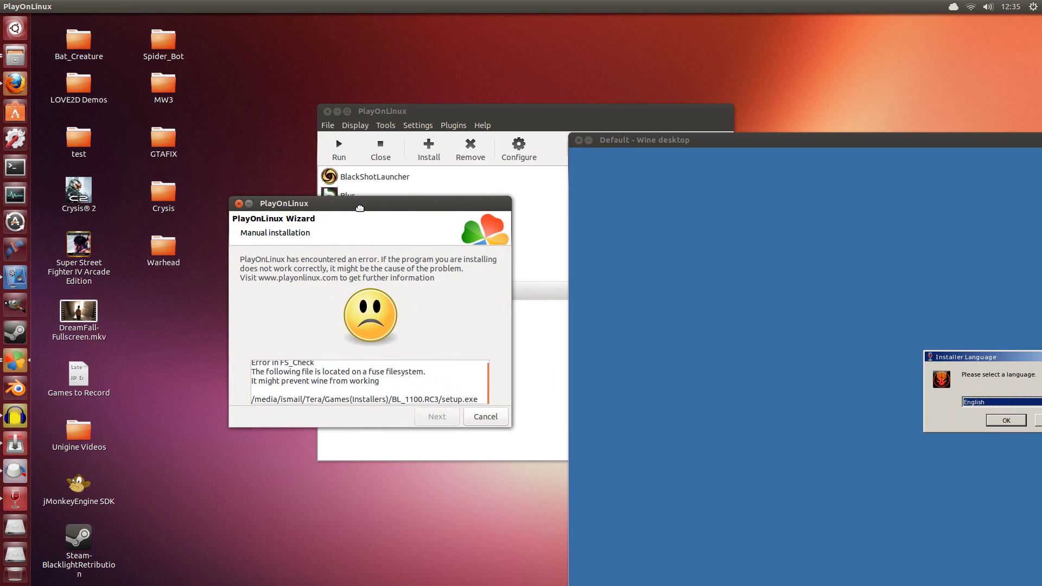
{"action": "left_click_drag", "start_coordinate": [510, 199], "coordinate": [341, 209]}
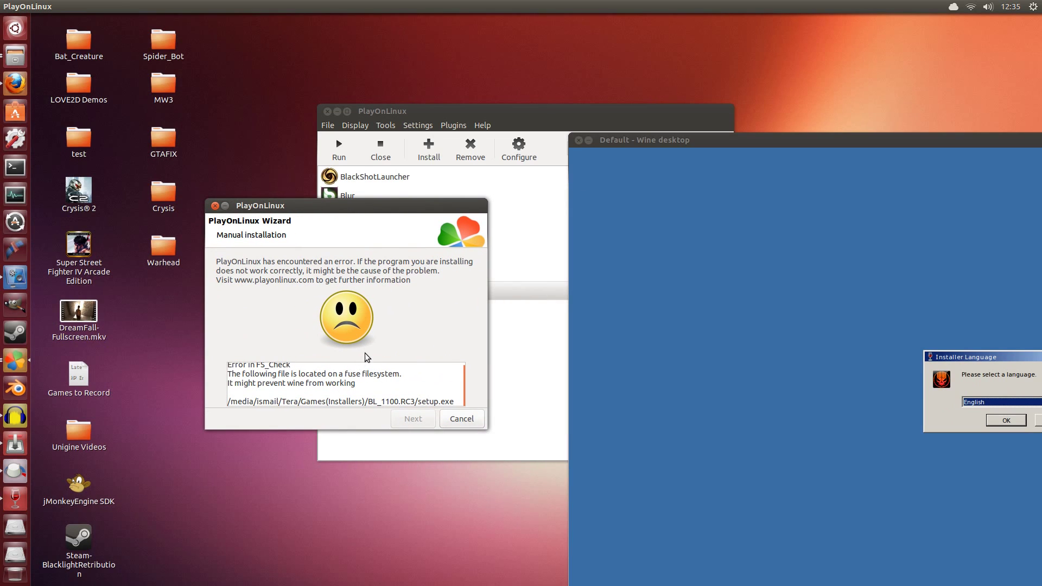
{"action": "mouse_move", "coordinate": [667, 146]}
{"action": "left_mouse_down"}
{"action": "mouse_move", "coordinate": [521, 99]}
{"action": "mouse_move", "coordinate": [230, 54]}
{"action": "left_mouse_up"}
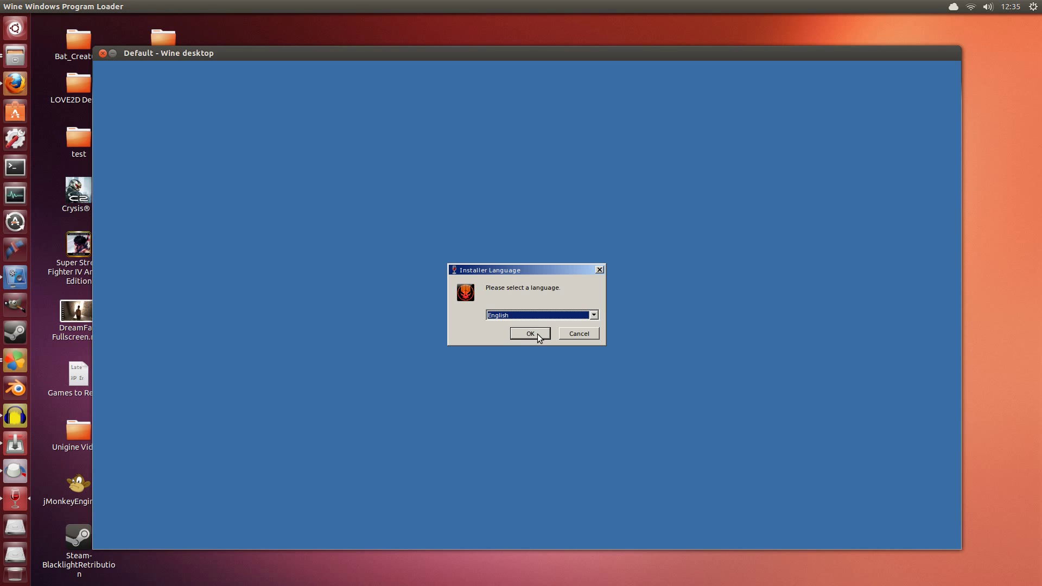
Step: Accept English, the license and default location/Start Menu folder, then install with a desktop icon
{"action": "left_click", "coordinate": [538, 334]}
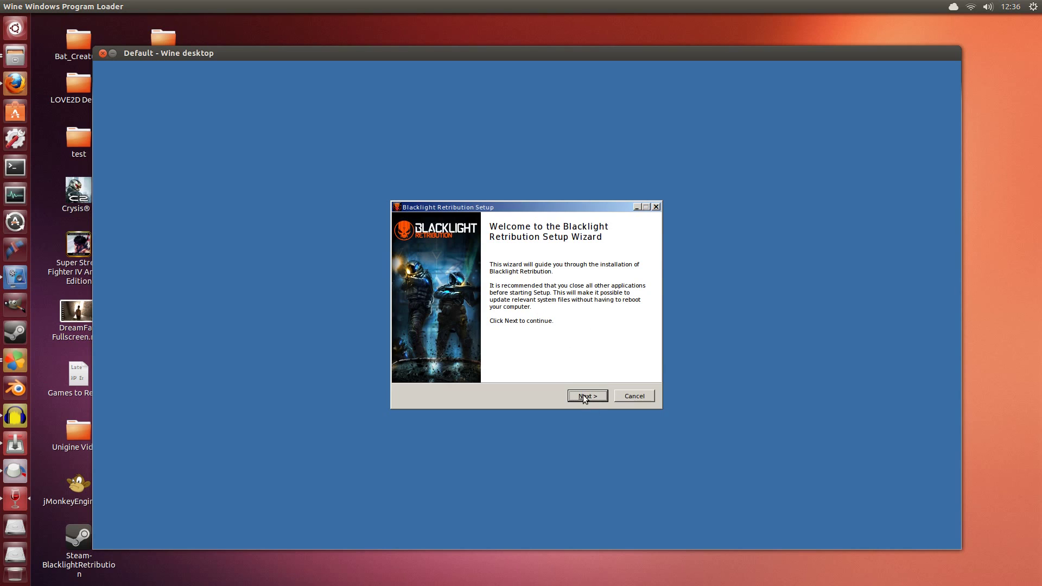
{"action": "left_click", "coordinate": [585, 397]}
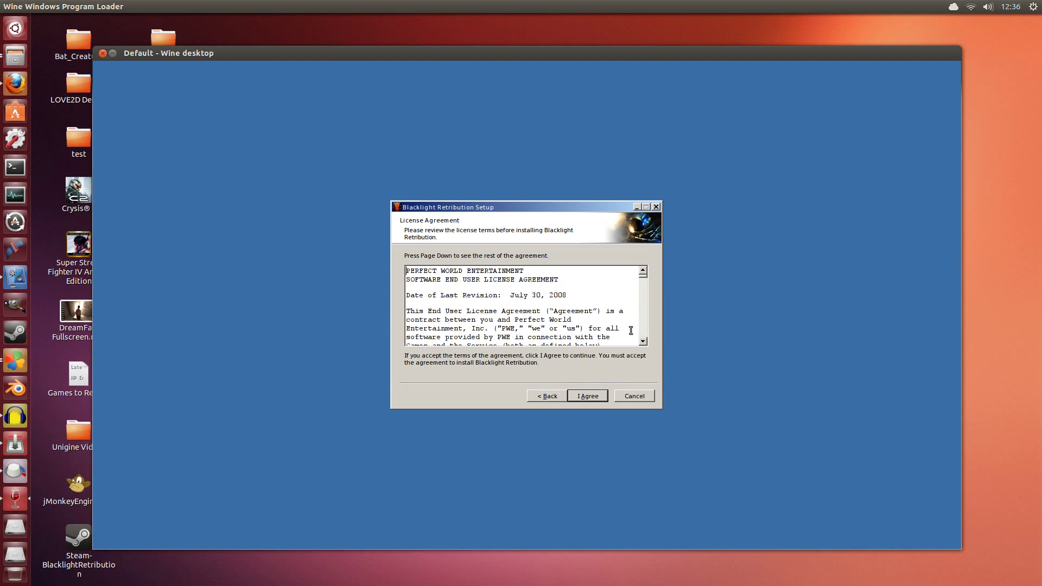
{"action": "left_click", "coordinate": [586, 397]}
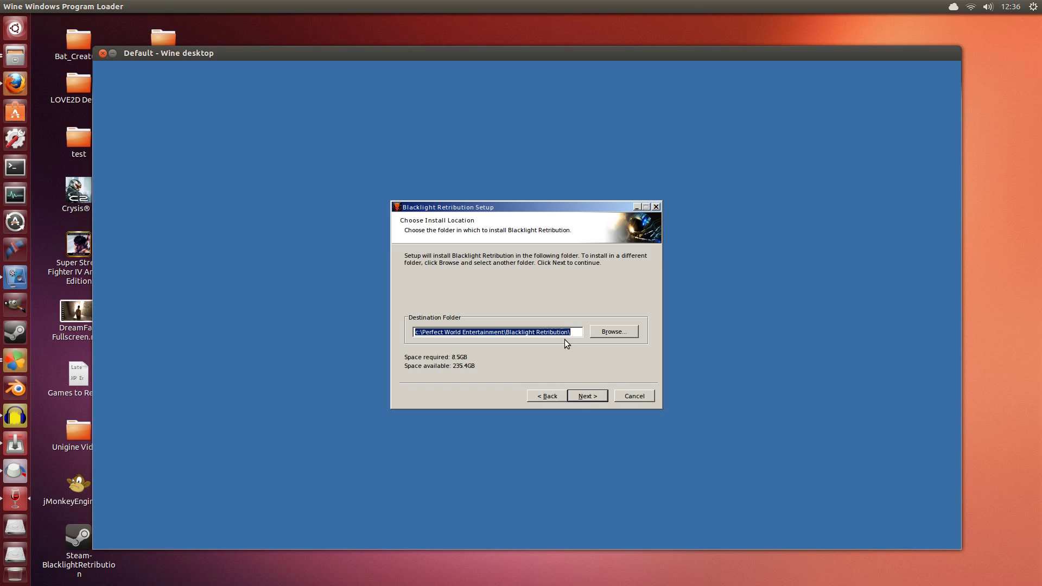
{"action": "left_click", "coordinate": [590, 396]}
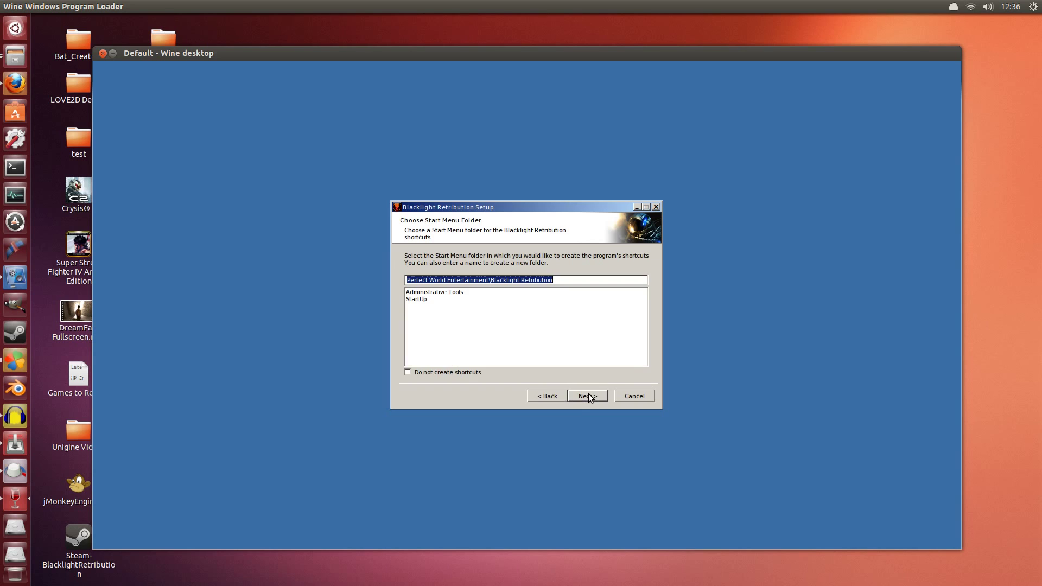
{"action": "left_click", "coordinate": [589, 397]}
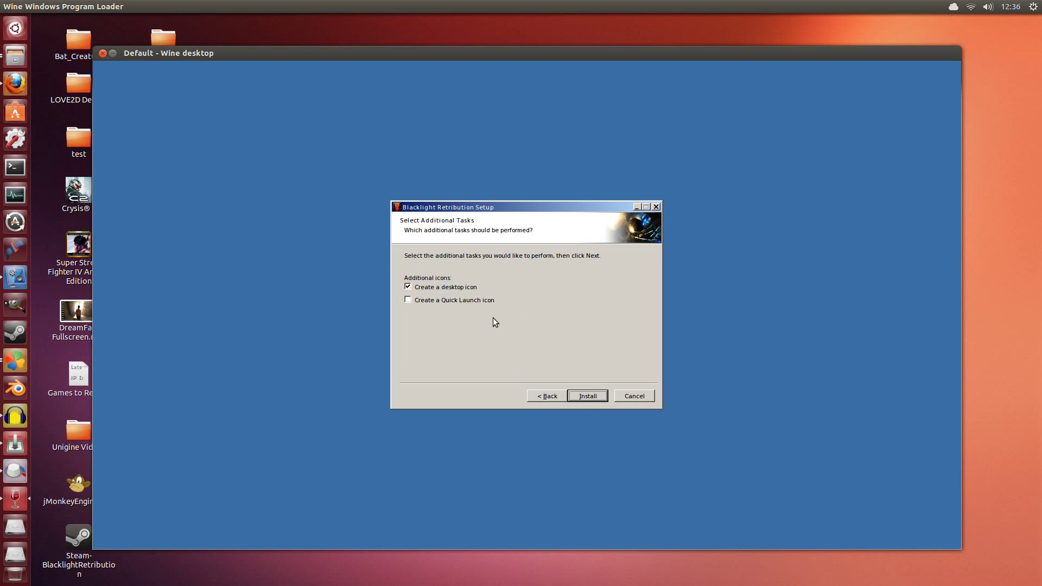
{"action": "left_click", "coordinate": [593, 397]}
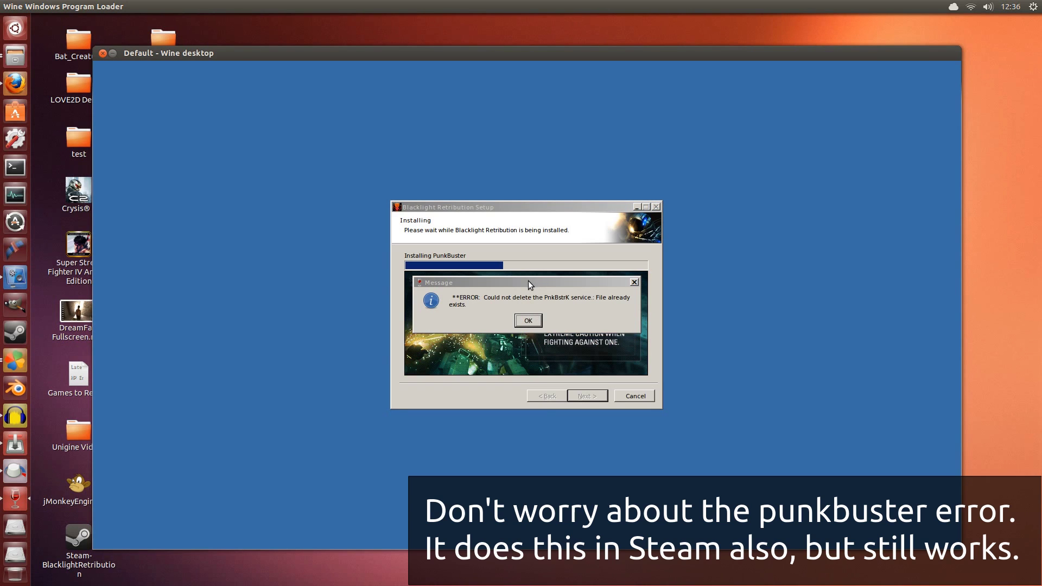
Step: Dismiss the PunkBuster service error and install NVIDIA PhysX with its license accepted
{"action": "left_click_drag", "start_coordinate": [529, 280], "coordinate": [527, 283]}
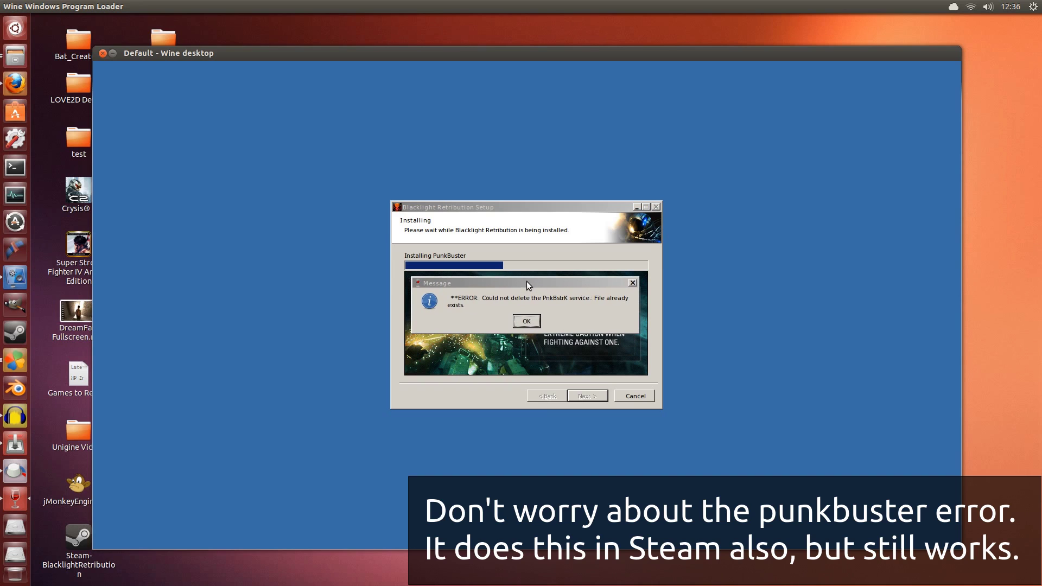
{"action": "left_click", "coordinate": [537, 321]}
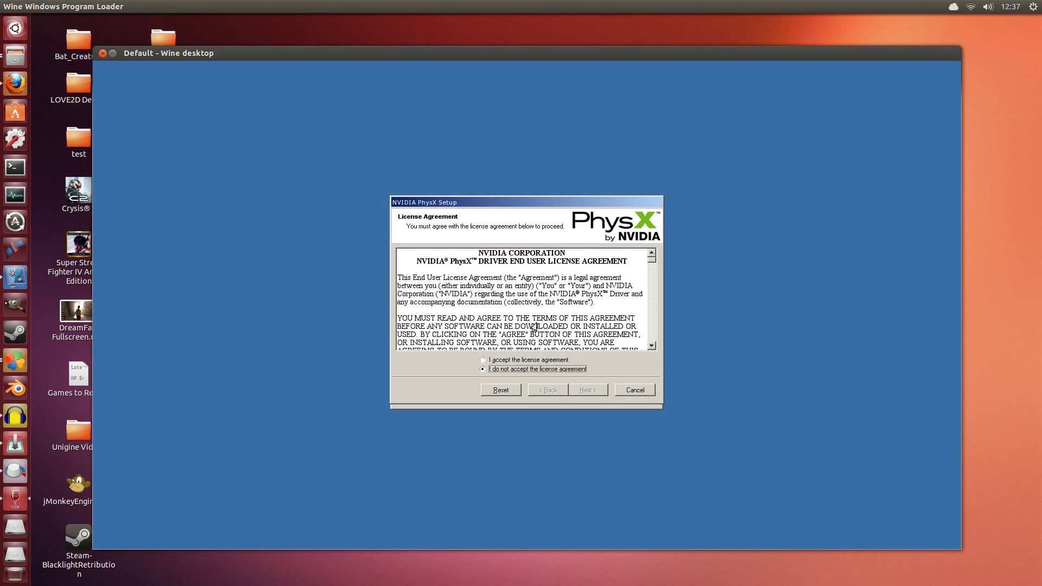
{"action": "left_click", "coordinate": [489, 360]}
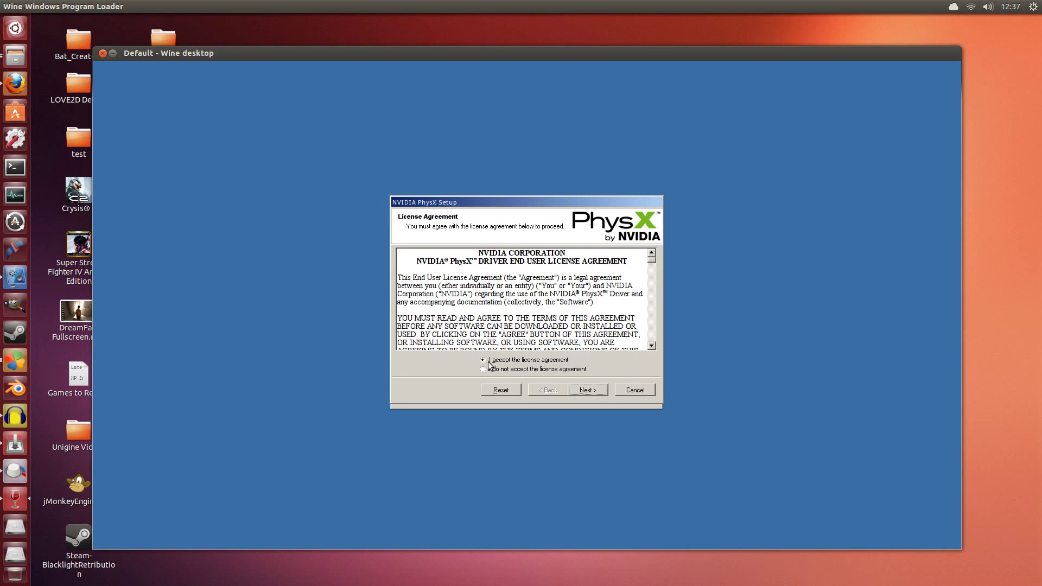
{"action": "left_click", "coordinate": [588, 390]}
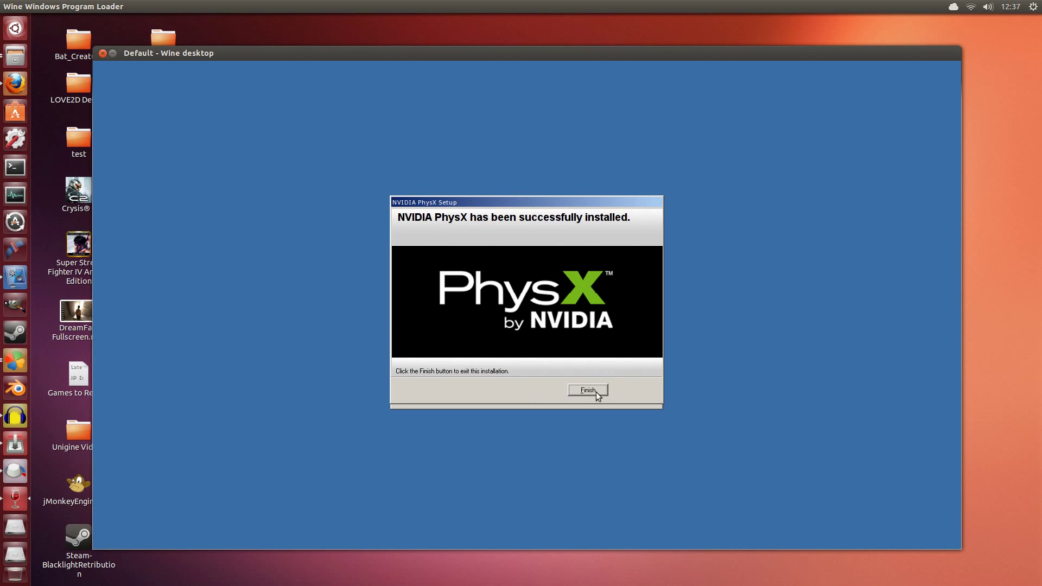
{"action": "left_click", "coordinate": [587, 392]}
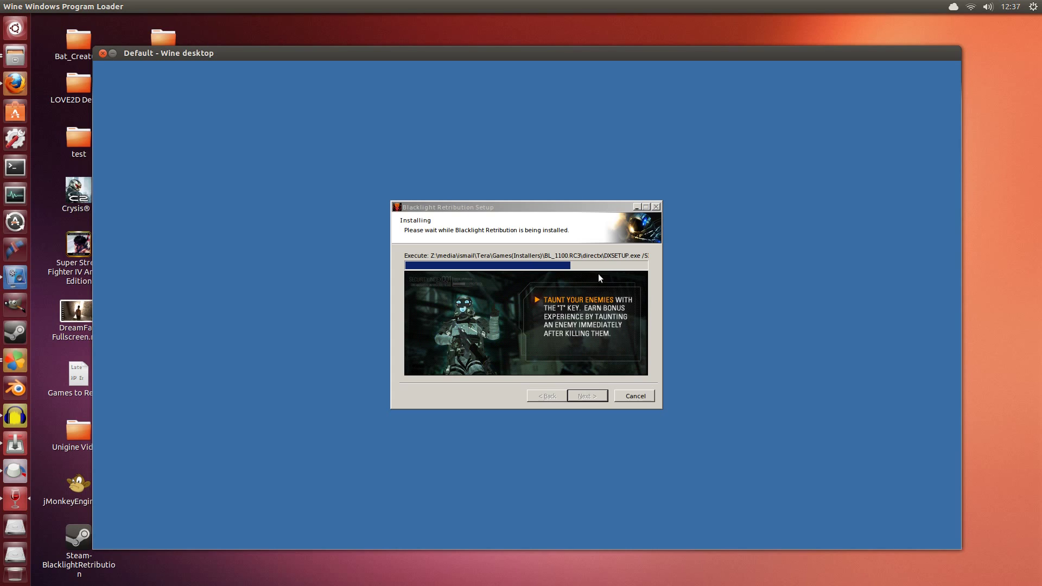
Step: Untick 'Launch Blacklight Retribution' and finish the setup wizard
{"action": "left_click", "coordinate": [569, 214]}
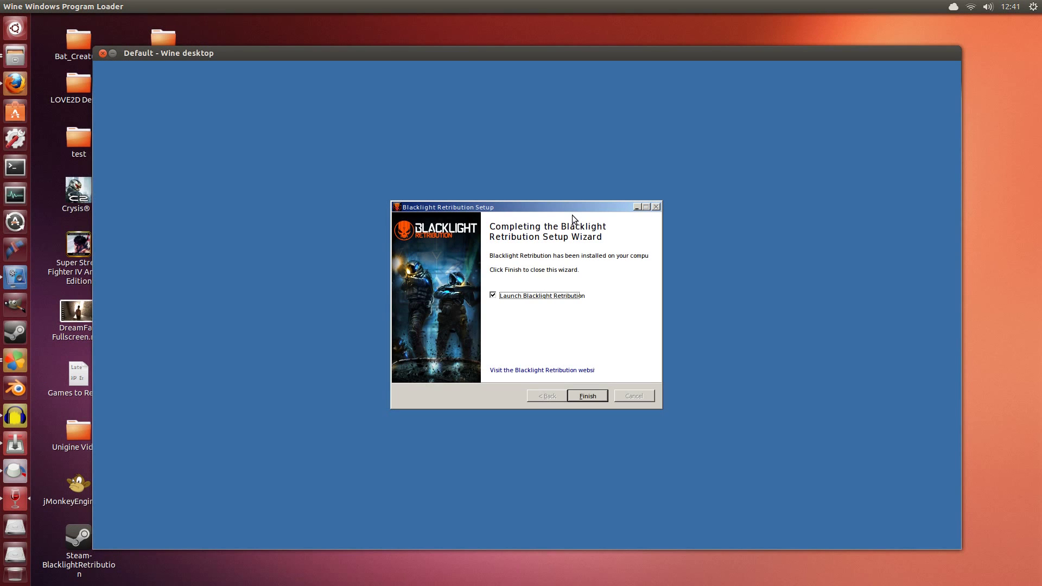
{"action": "left_click", "coordinate": [493, 296]}
{"action": "left_click", "coordinate": [599, 393]}
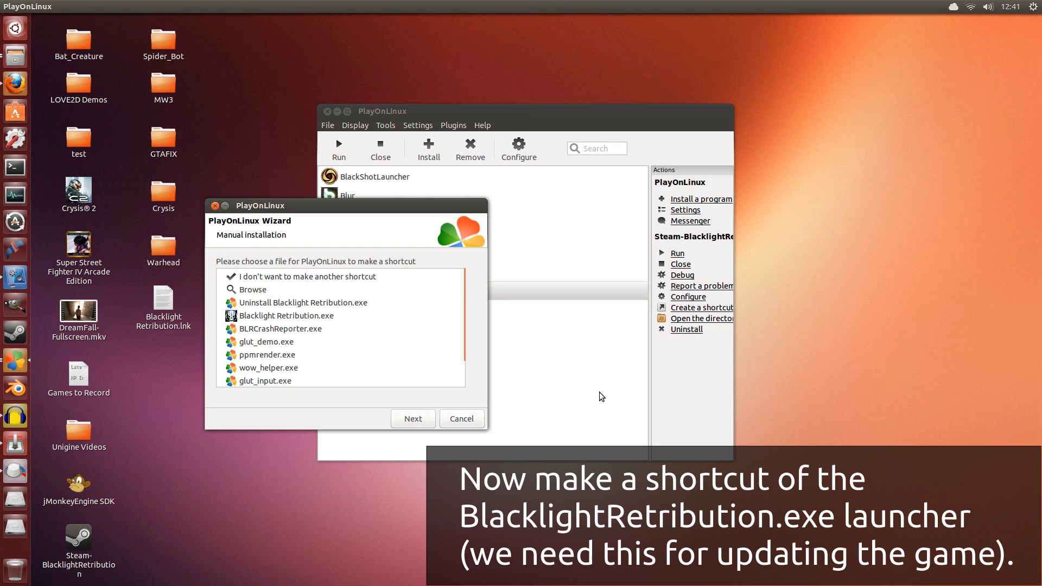
Step: Choose Blacklight Retribution.exe as the shortcut target and keep the name Blacklight Retribution
{"action": "left_click_drag", "start_coordinate": [379, 212], "coordinate": [537, 220]}
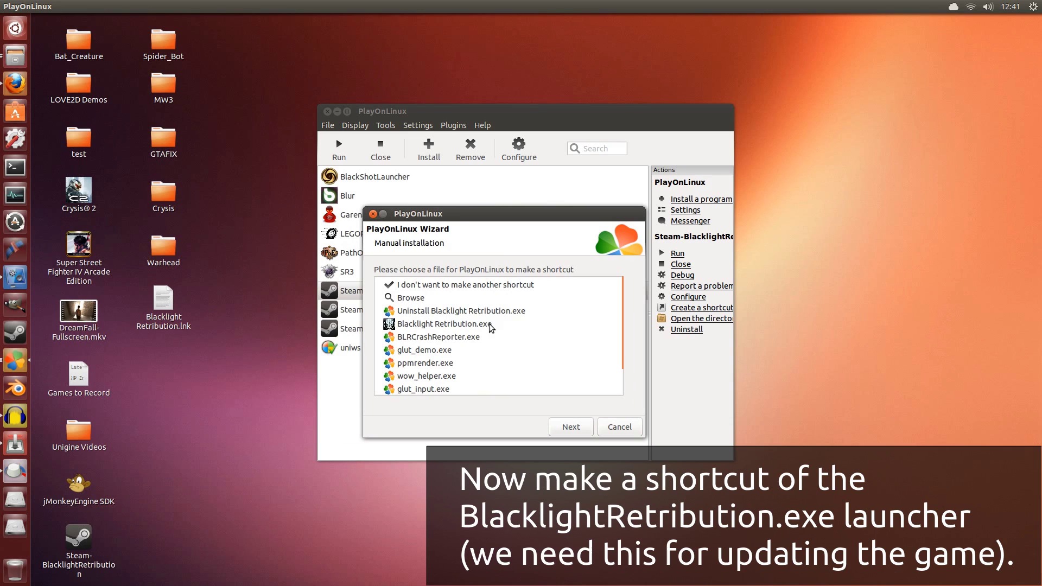
{"action": "left_click", "coordinate": [489, 325]}
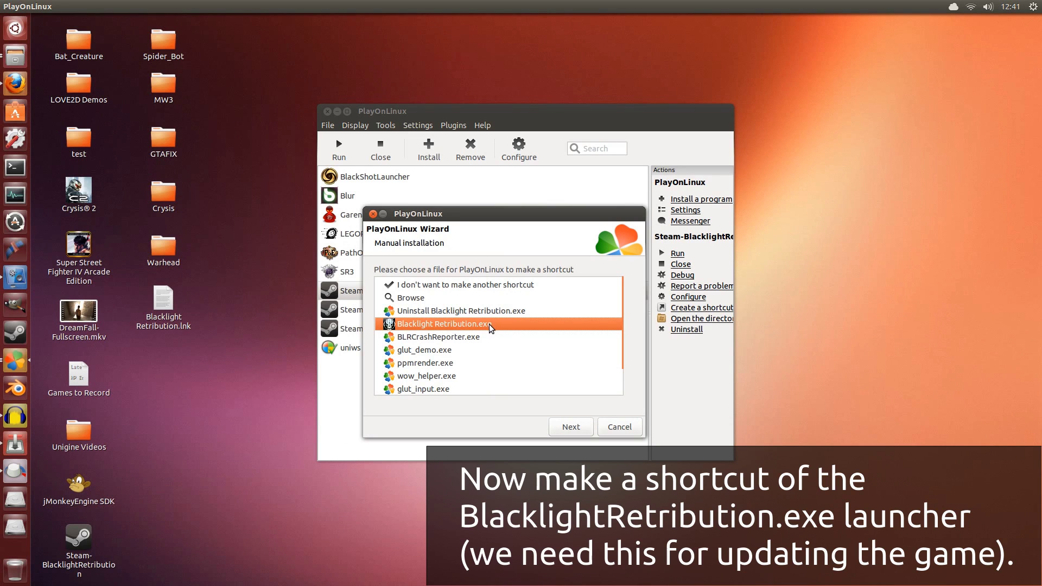
{"action": "scroll", "coordinate": [499, 327], "scroll_direction": "down", "scroll_amount": 1}
{"action": "scroll", "coordinate": [506, 333], "scroll_direction": "down", "scroll_amount": 1}
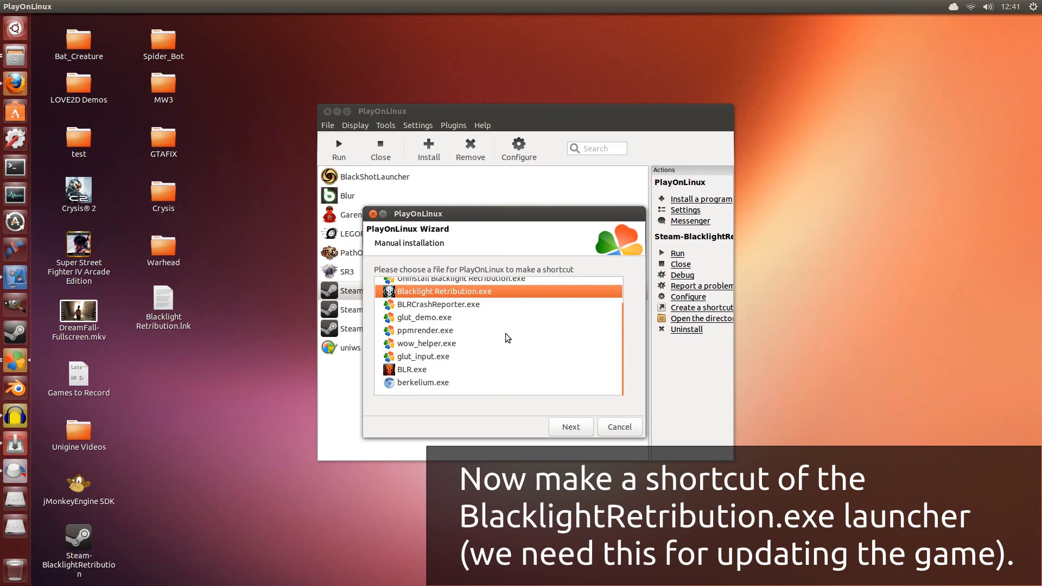
{"action": "scroll", "coordinate": [506, 333], "scroll_direction": "up", "scroll_amount": 2}
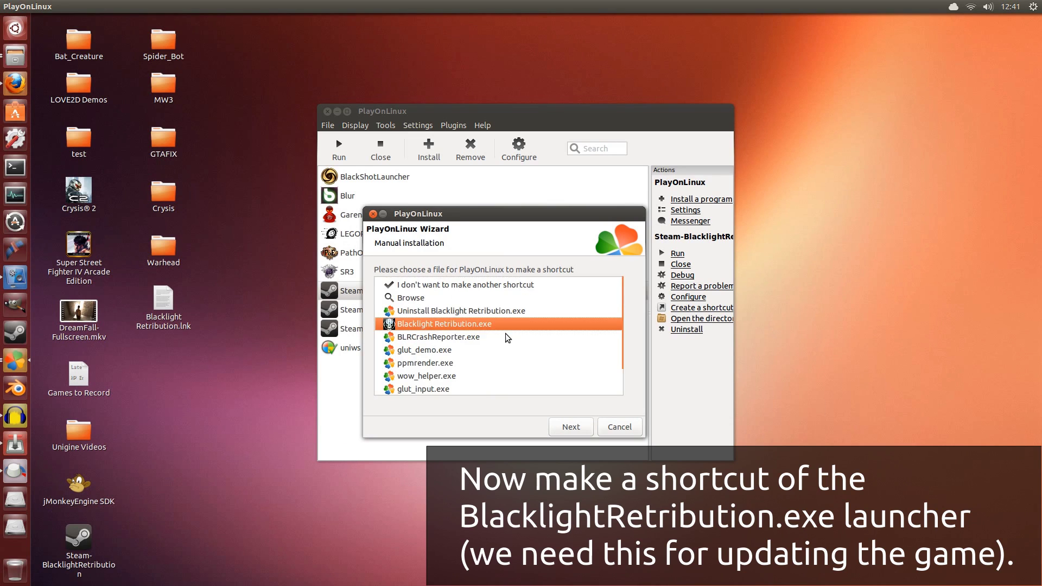
{"action": "left_click", "coordinate": [570, 427]}
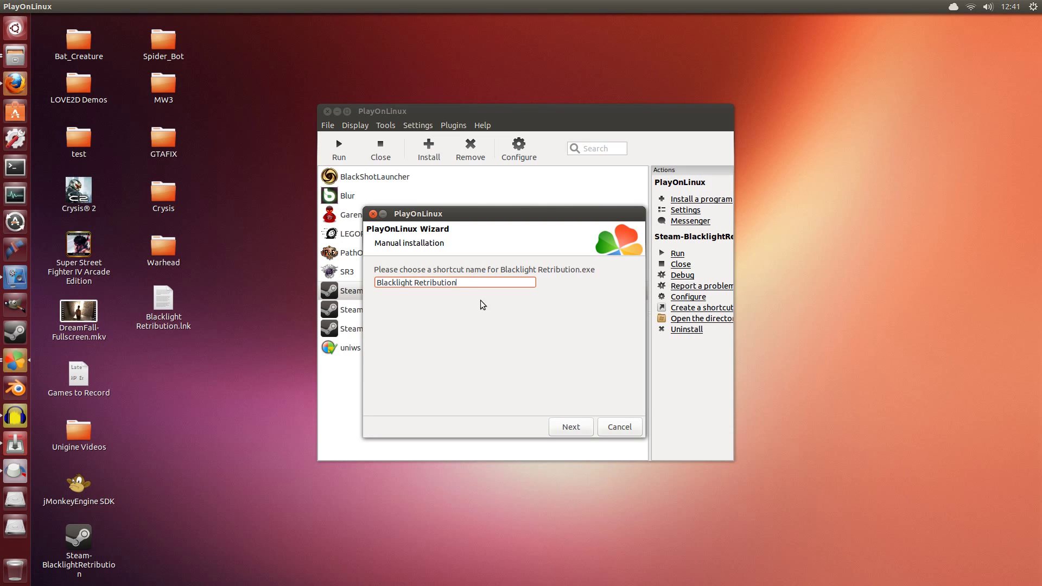
{"action": "left_click", "coordinate": [563, 434]}
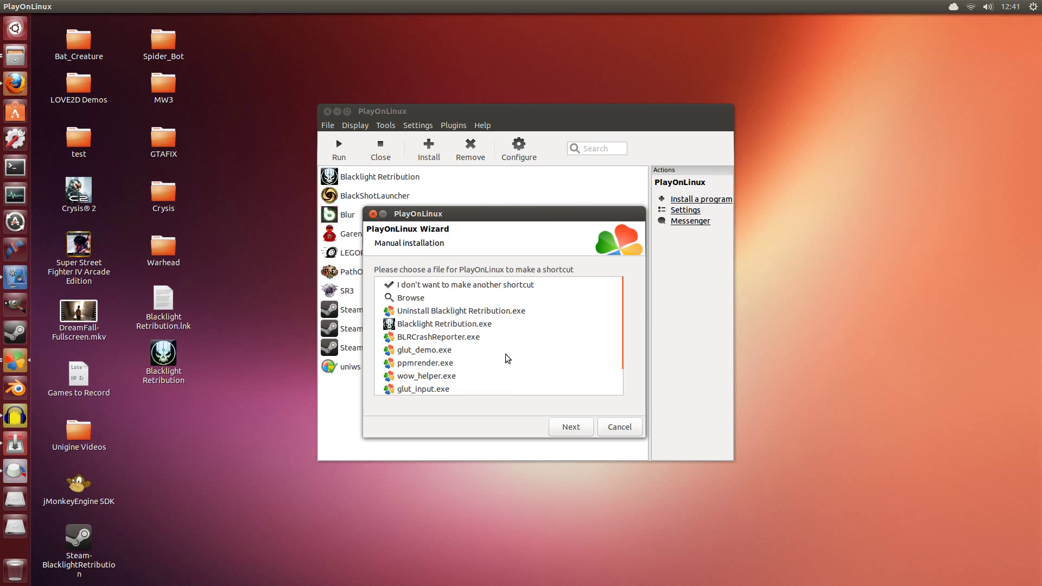
Step: Decline making another shortcut and finish the shortcut wizard
{"action": "left_click_drag", "start_coordinate": [530, 214], "coordinate": [566, 243]}
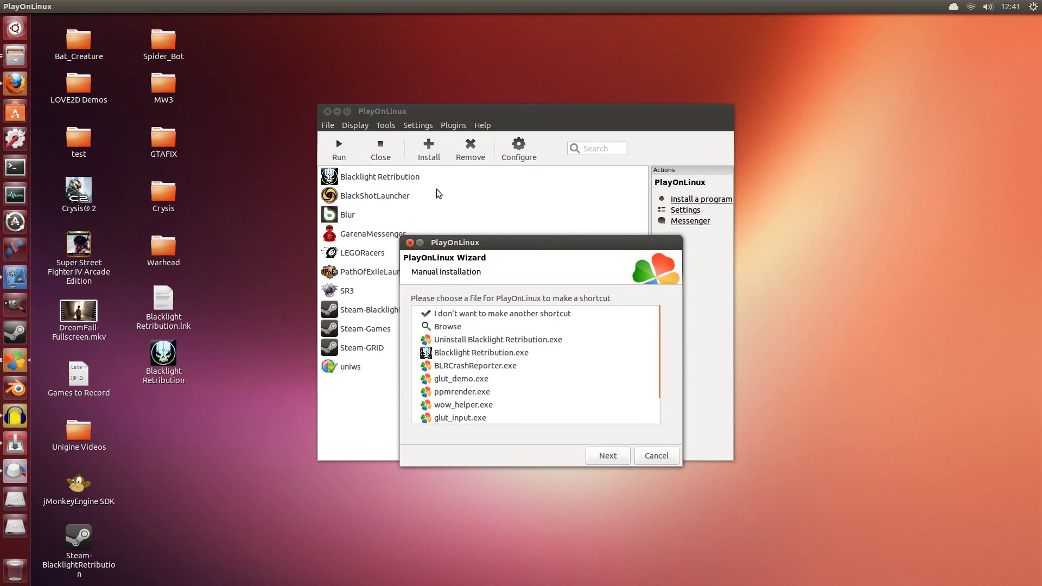
{"action": "left_click", "coordinate": [474, 312]}
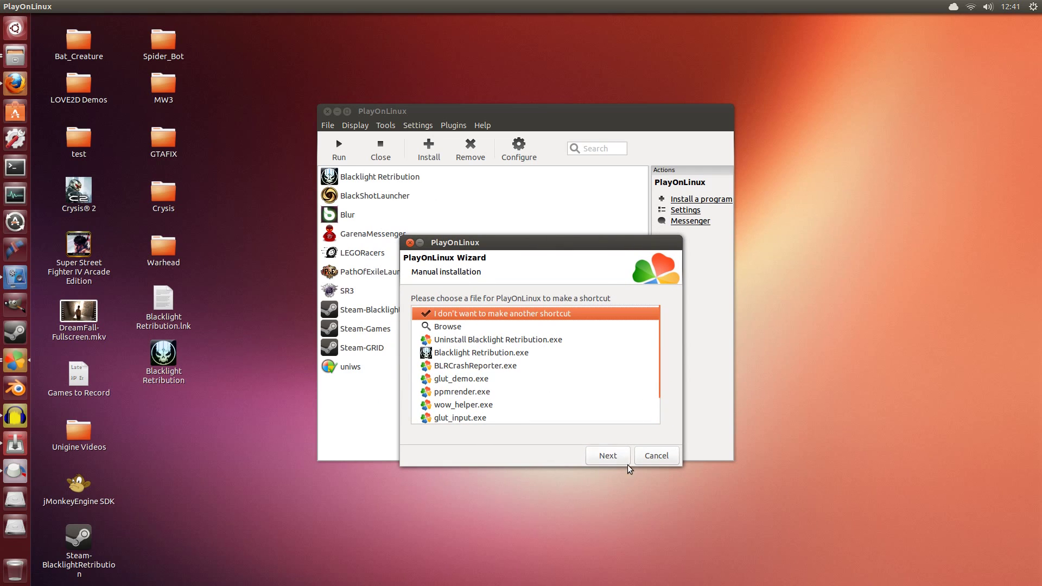
{"action": "left_click", "coordinate": [608, 457]}
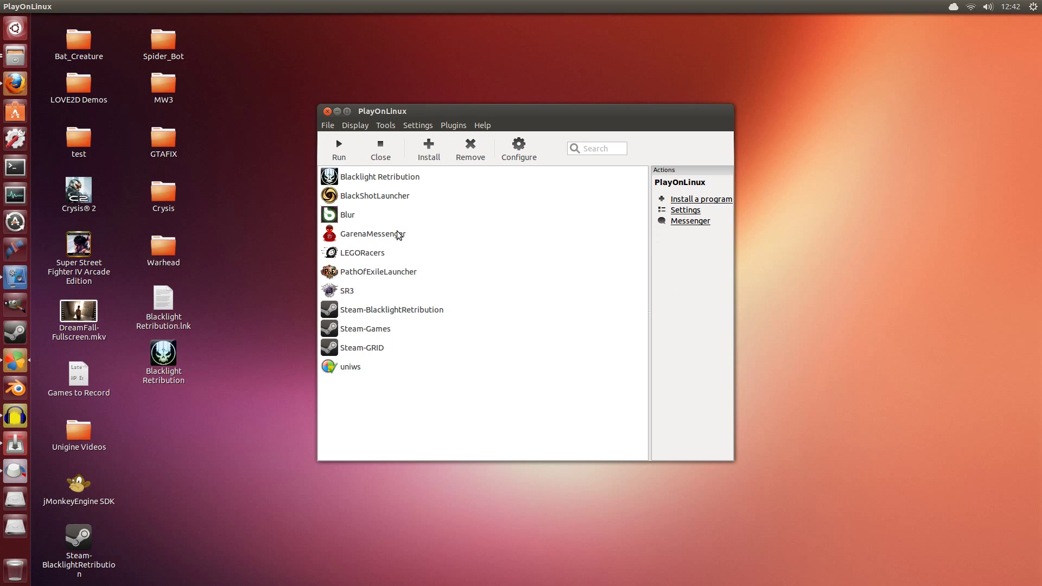
Step: Run the Blacklight Retribution shortcut from the PlayOnLinux program list
{"action": "left_click", "coordinate": [402, 179]}
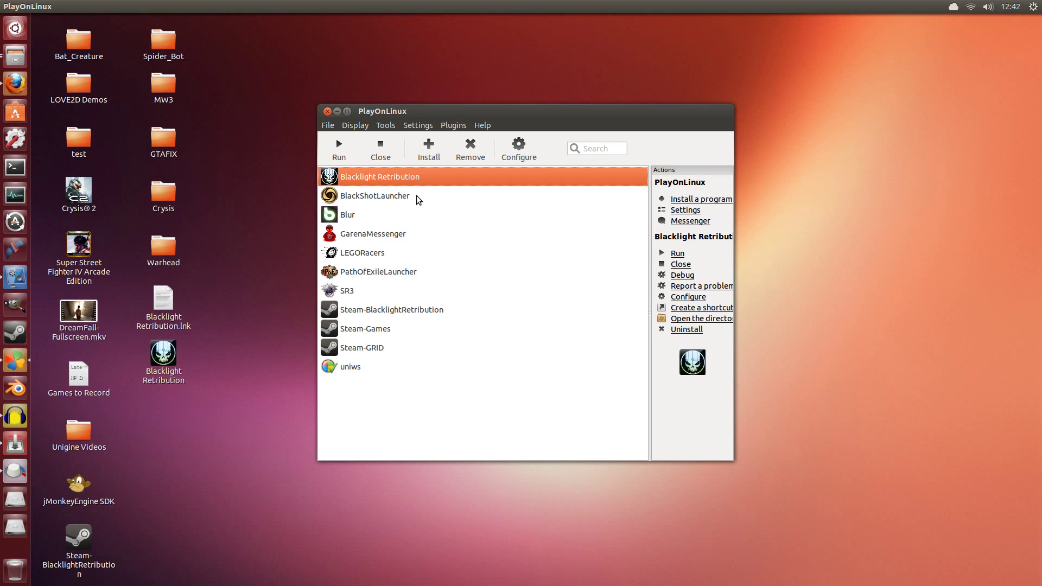
{"action": "left_click", "coordinate": [331, 153]}
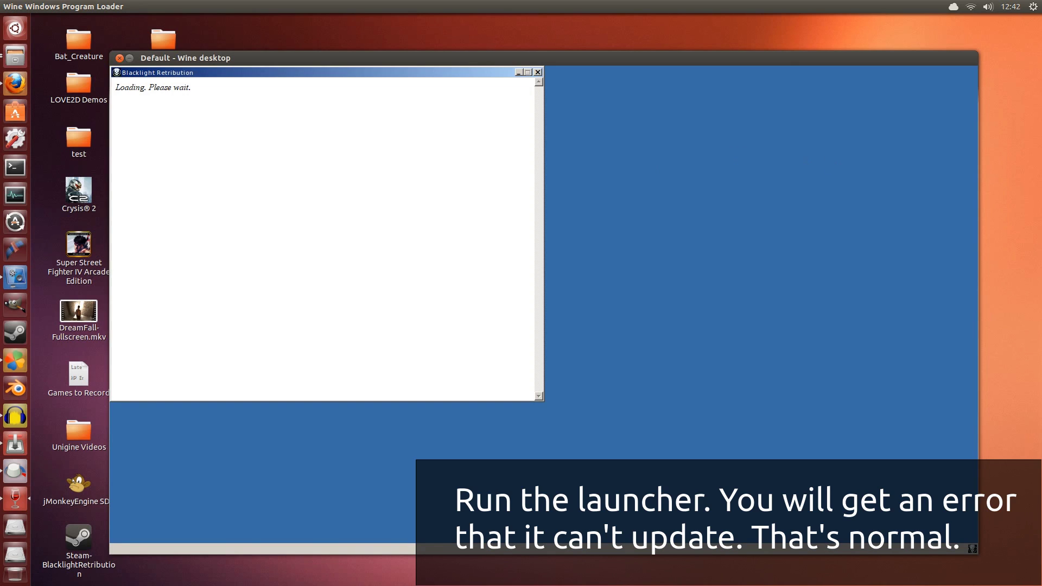
Step: Arrange the launcher and Wine desktop windows and dismiss the 'Unable to get patch version' error
{"action": "left_click_drag", "start_coordinate": [402, 70], "coordinate": [593, 128]}
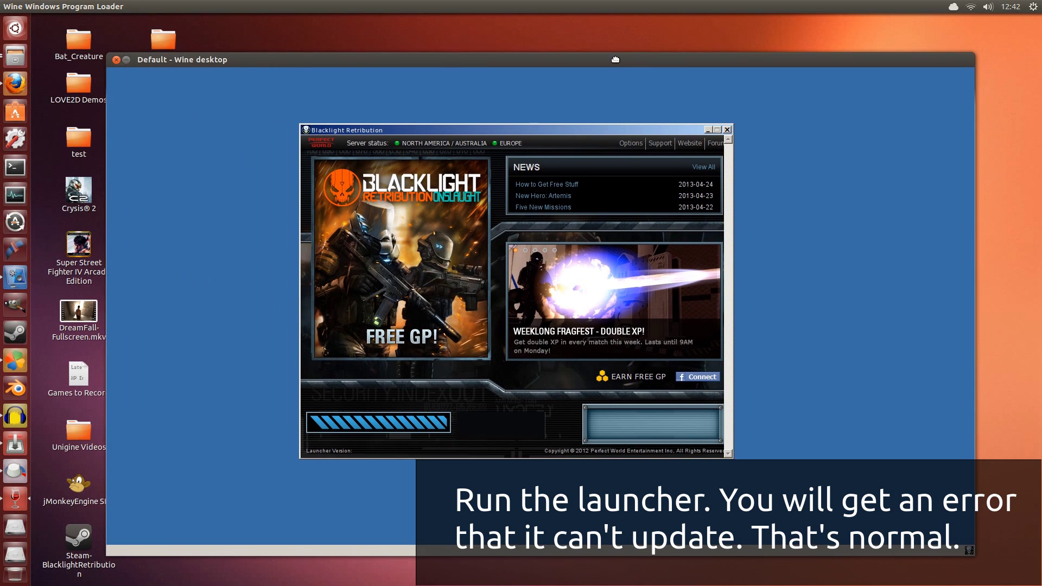
{"action": "left_click_drag", "start_coordinate": [618, 57], "coordinate": [595, 51]}
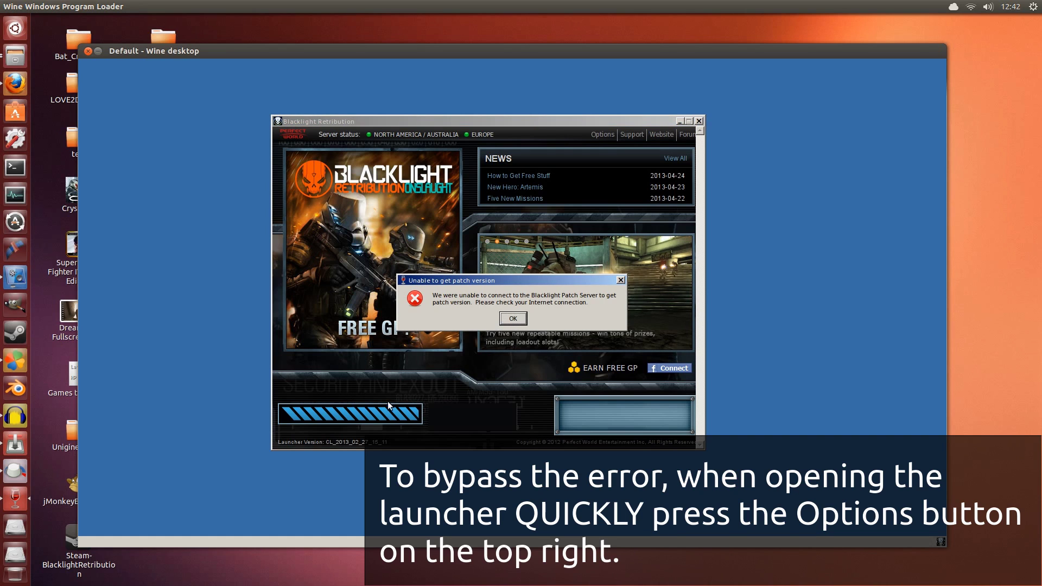
{"action": "left_click", "coordinate": [506, 318]}
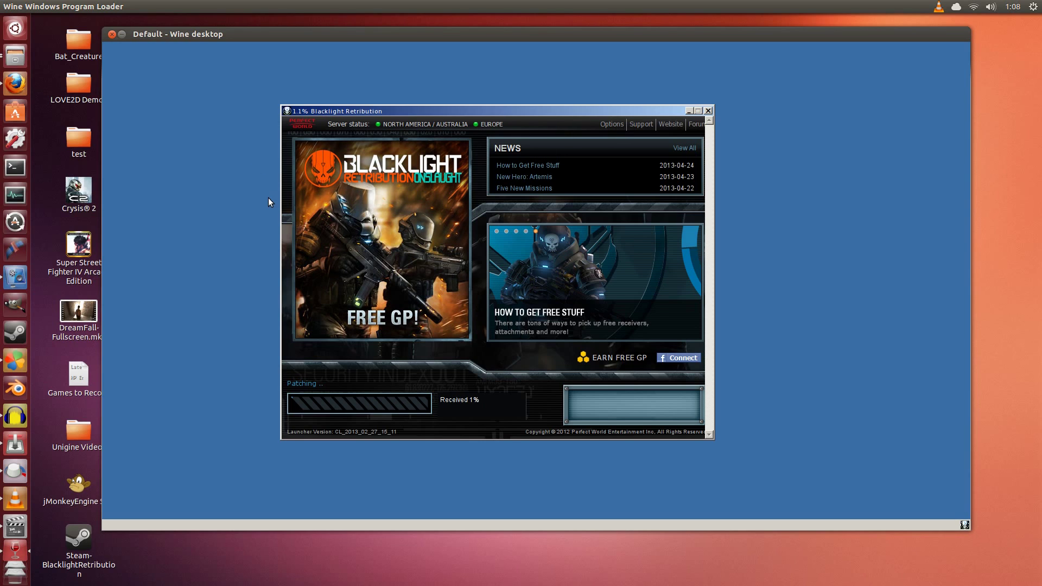
Step: View the launcher's Options dialog and close it unchanged
{"action": "left_click", "coordinate": [609, 123]}
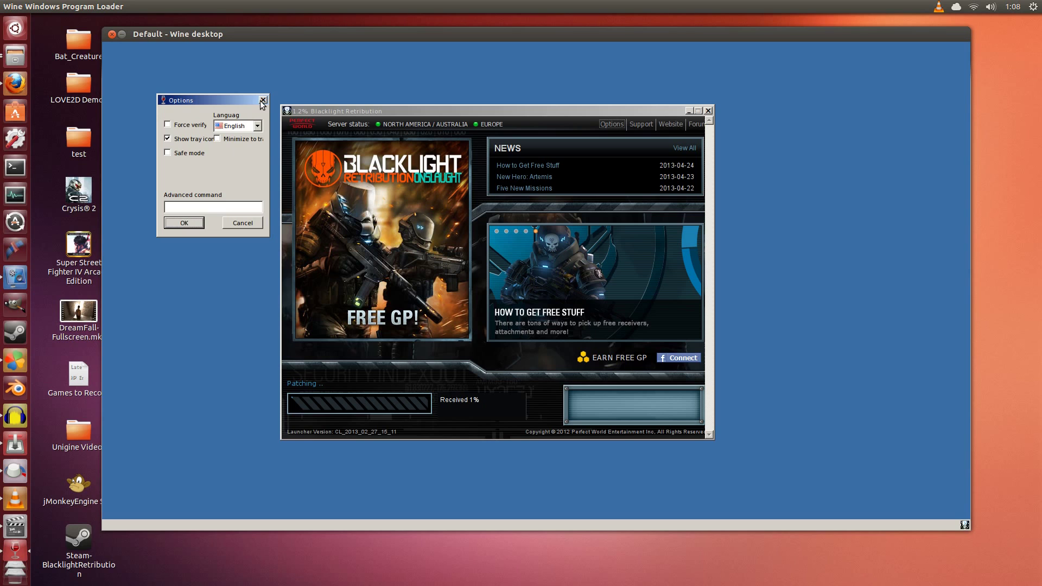
{"action": "left_click", "coordinate": [263, 100]}
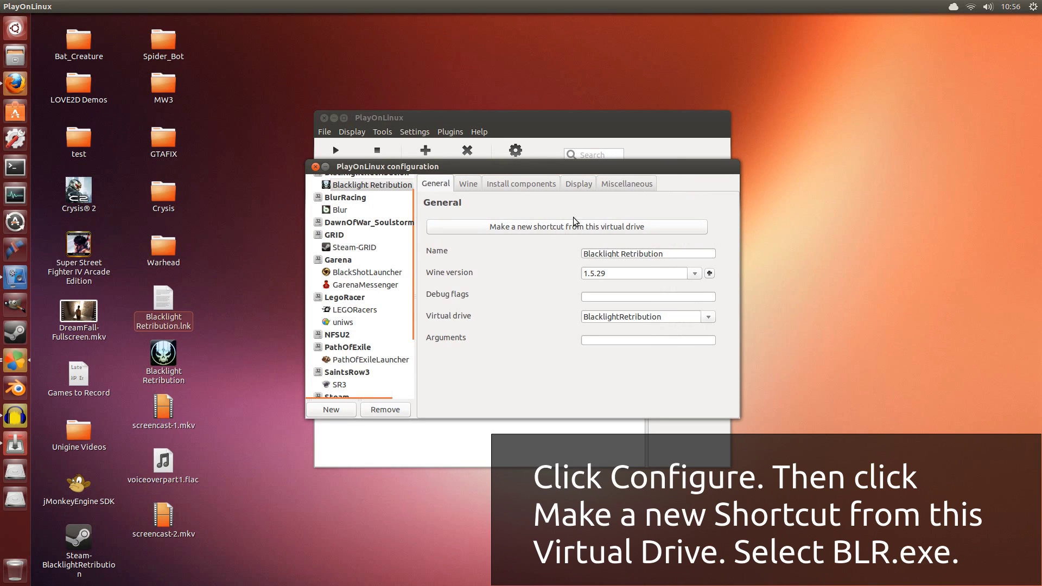
Step: Make a new shortcut from the drive targeting BLR.exe, keeping the name BLR
{"action": "left_click", "coordinate": [550, 227]}
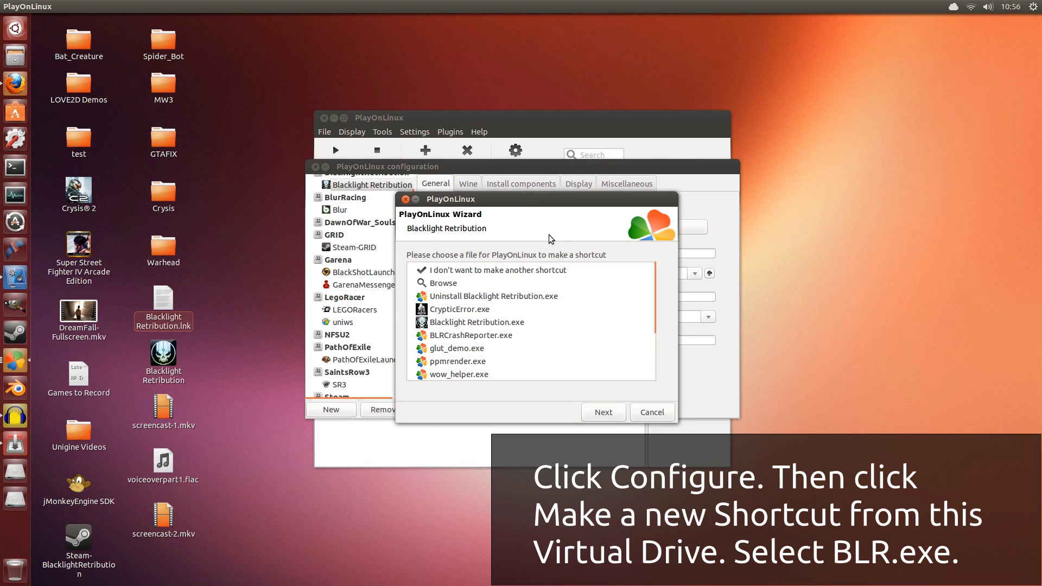
{"action": "scroll", "coordinate": [515, 297], "scroll_direction": "down", "scroll_amount": 1}
{"action": "scroll", "coordinate": [515, 297], "scroll_direction": "down", "scroll_amount": 3}
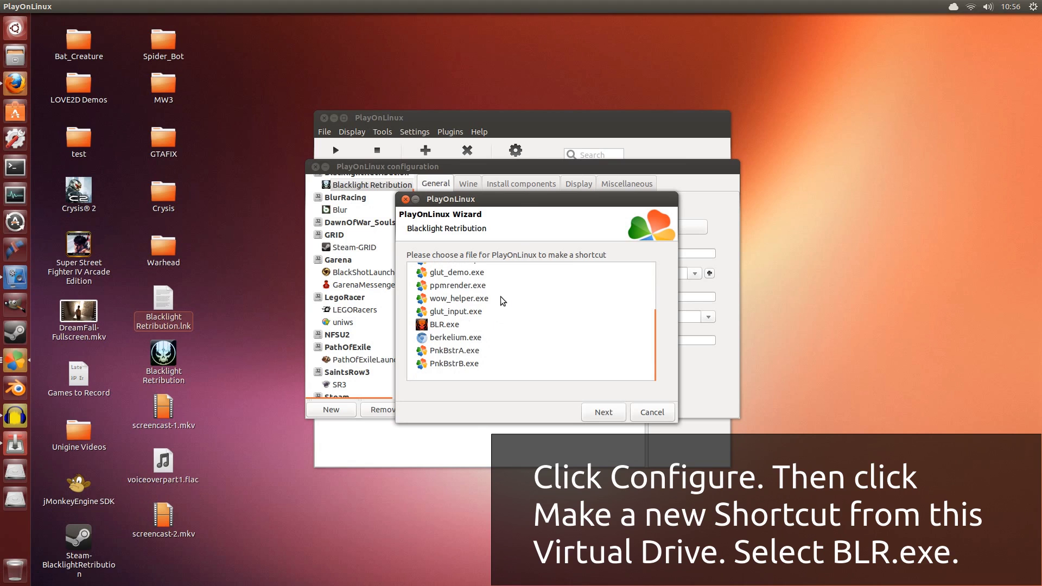
{"action": "left_click", "coordinate": [442, 331]}
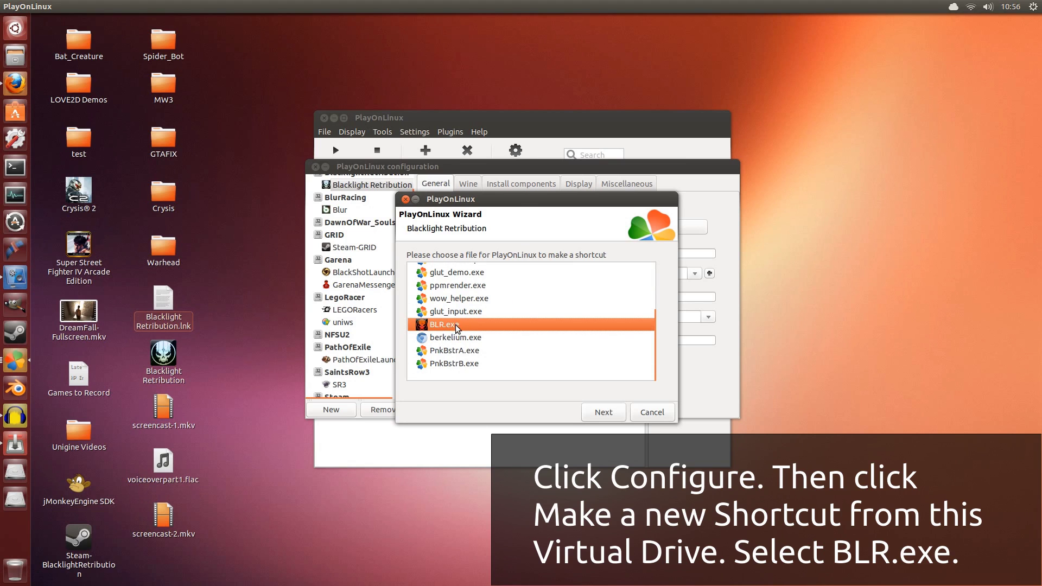
{"action": "scroll", "coordinate": [505, 307], "scroll_direction": "up", "scroll_amount": 3}
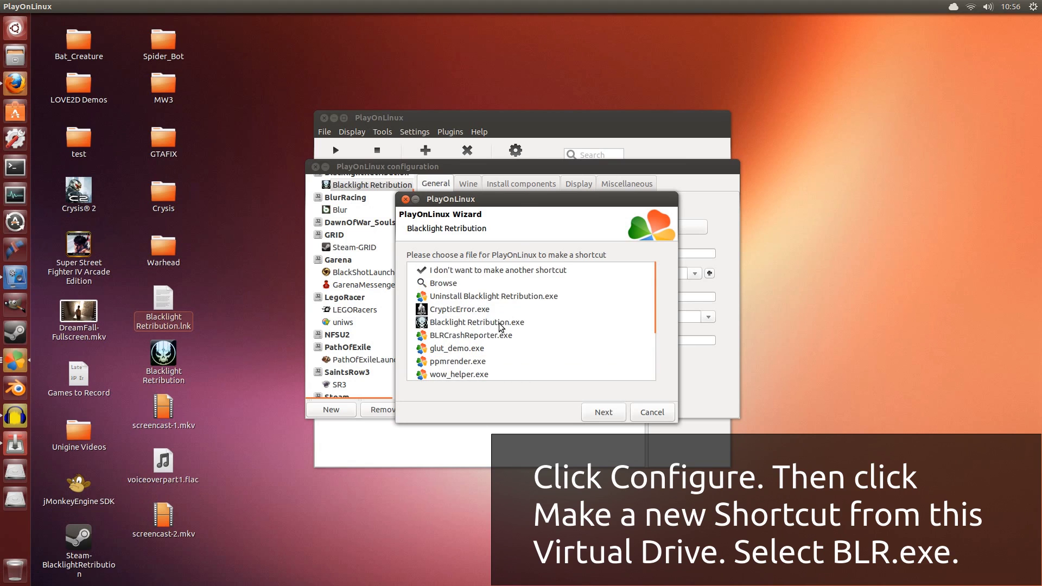
{"action": "scroll", "coordinate": [498, 326], "scroll_direction": "down", "scroll_amount": 3}
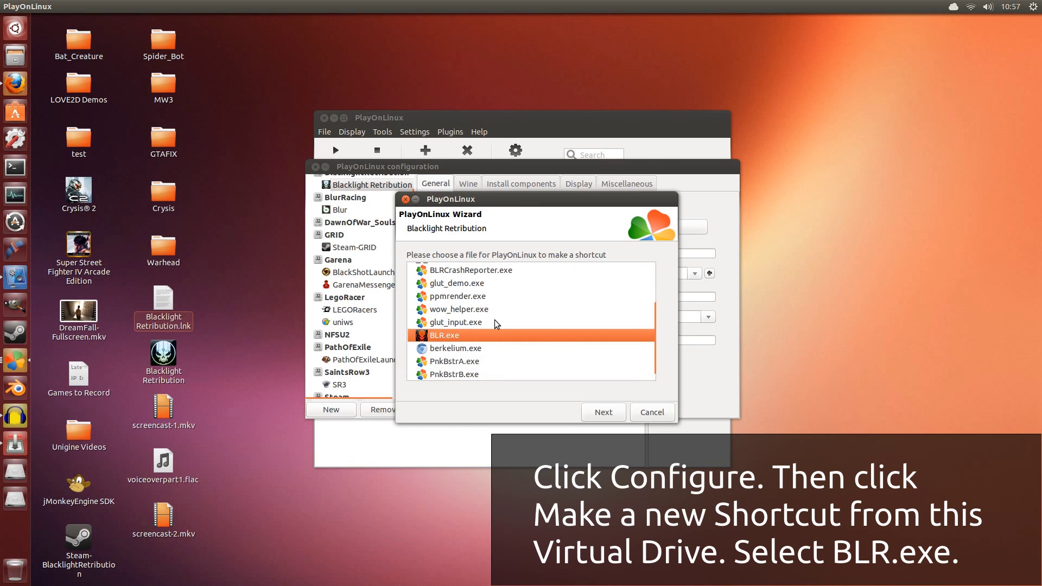
{"action": "scroll", "coordinate": [495, 324], "scroll_direction": "up", "scroll_amount": 1}
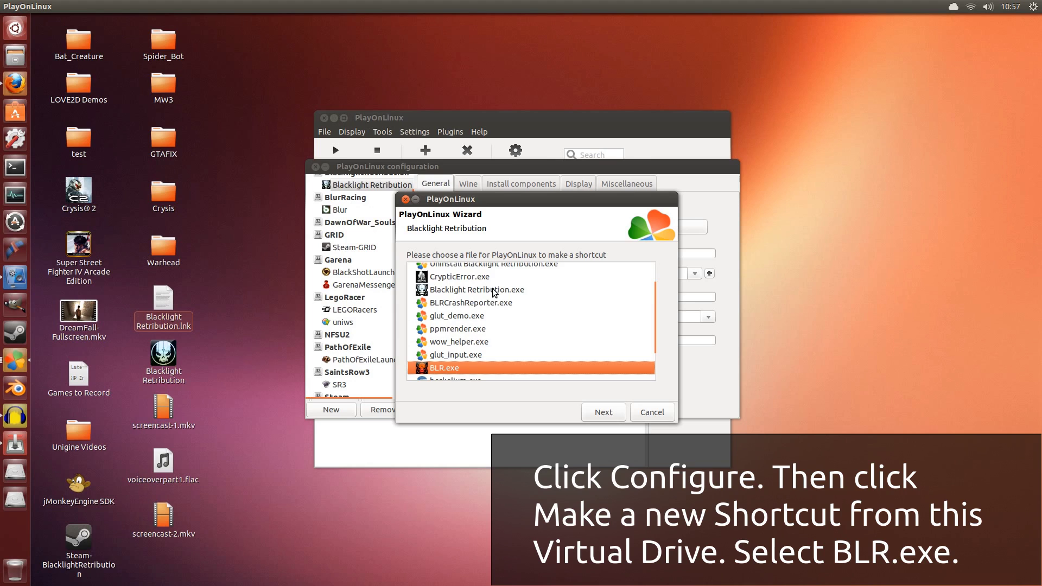
{"action": "scroll", "coordinate": [495, 293], "scroll_direction": "down", "scroll_amount": 3}
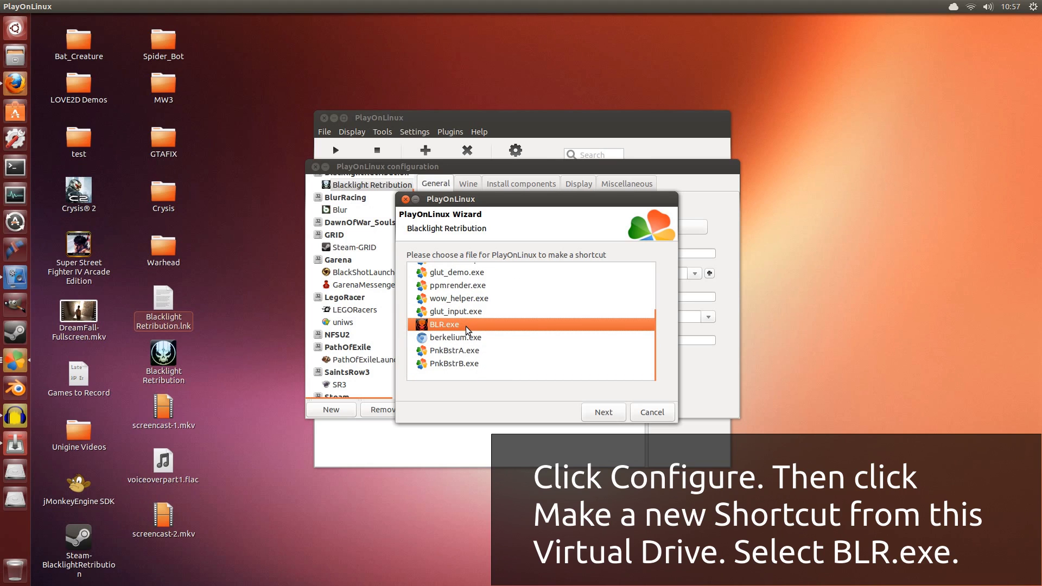
{"action": "left_click", "coordinate": [604, 412]}
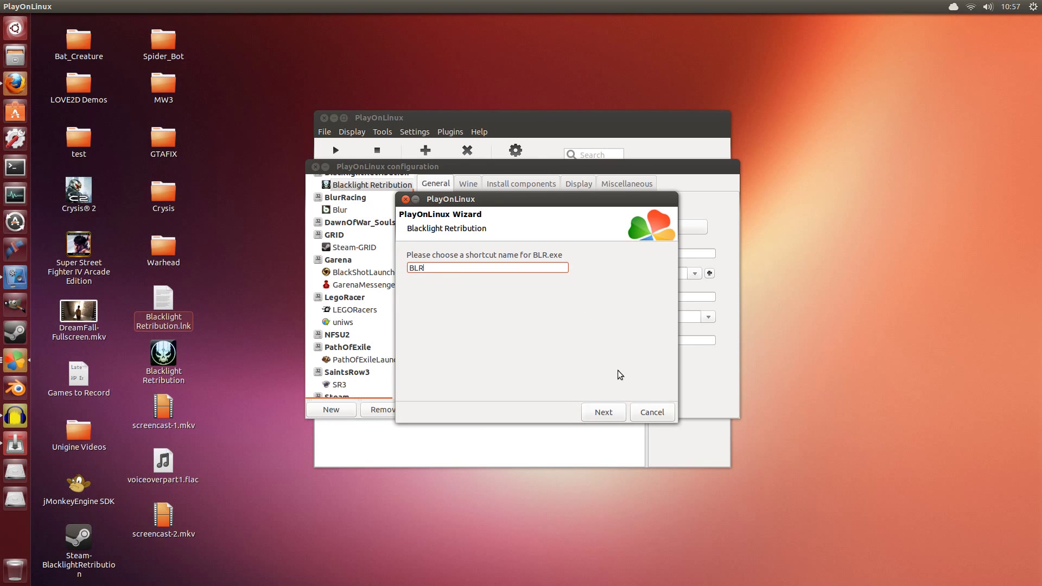
{"action": "left_click", "coordinate": [607, 415]}
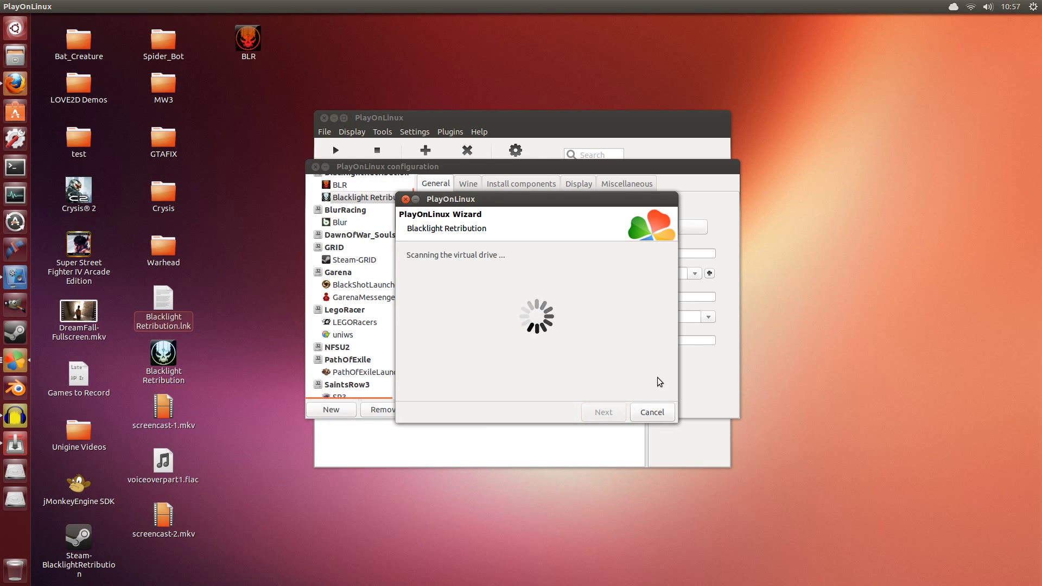
{"action": "scroll", "coordinate": [524, 310], "scroll_direction": "up", "scroll_amount": 3}
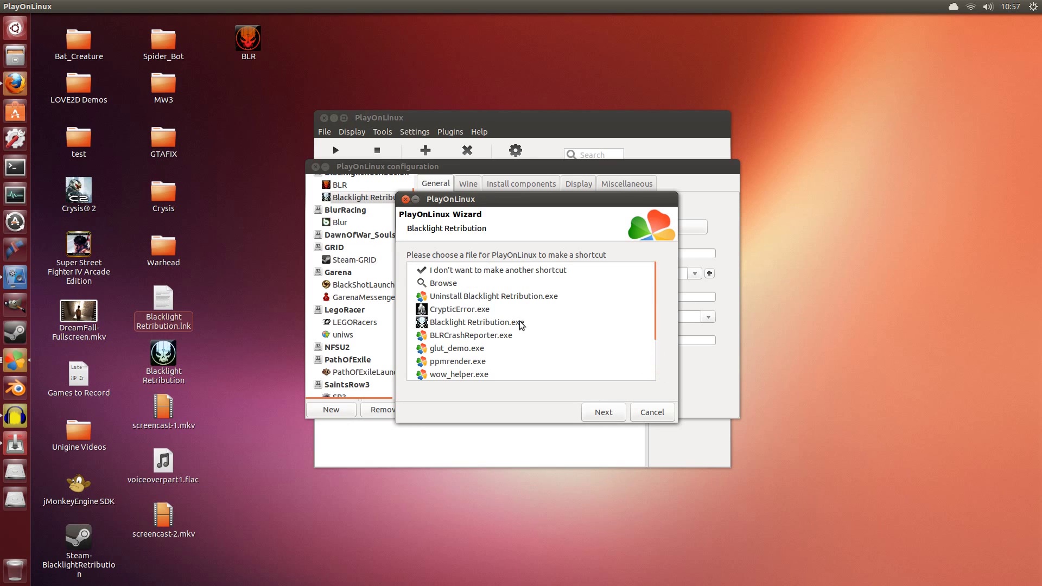
Step: Decline another shortcut, finish the wizard and close the drive configuration
{"action": "left_click", "coordinate": [476, 273]}
{"action": "left_click", "coordinate": [652, 412]}
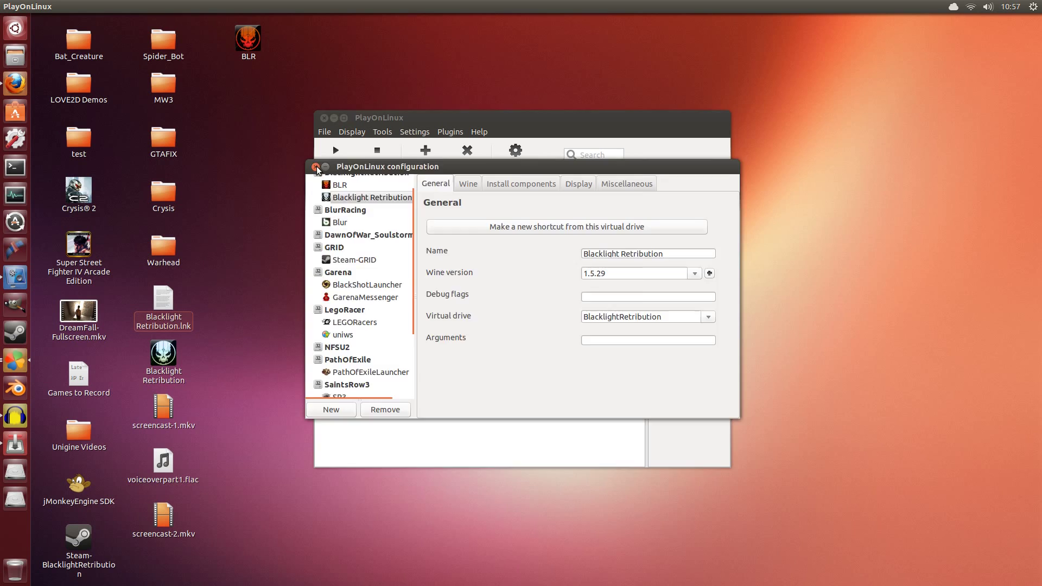
{"action": "left_click", "coordinate": [316, 167]}
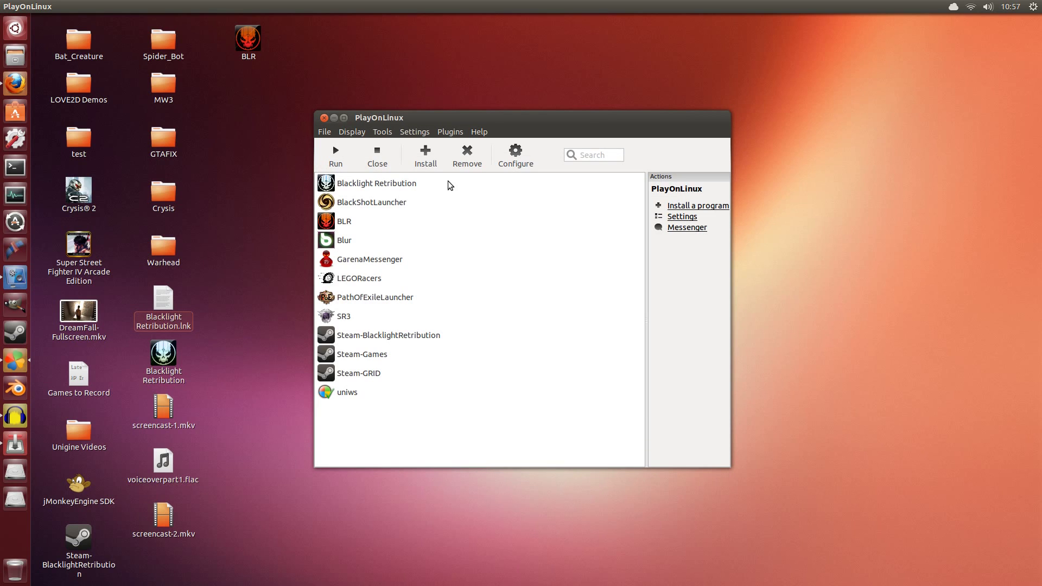
Step: Run the BLR shortcut and bring the Wine game window toward the screen centre
{"action": "left_click", "coordinate": [372, 184]}
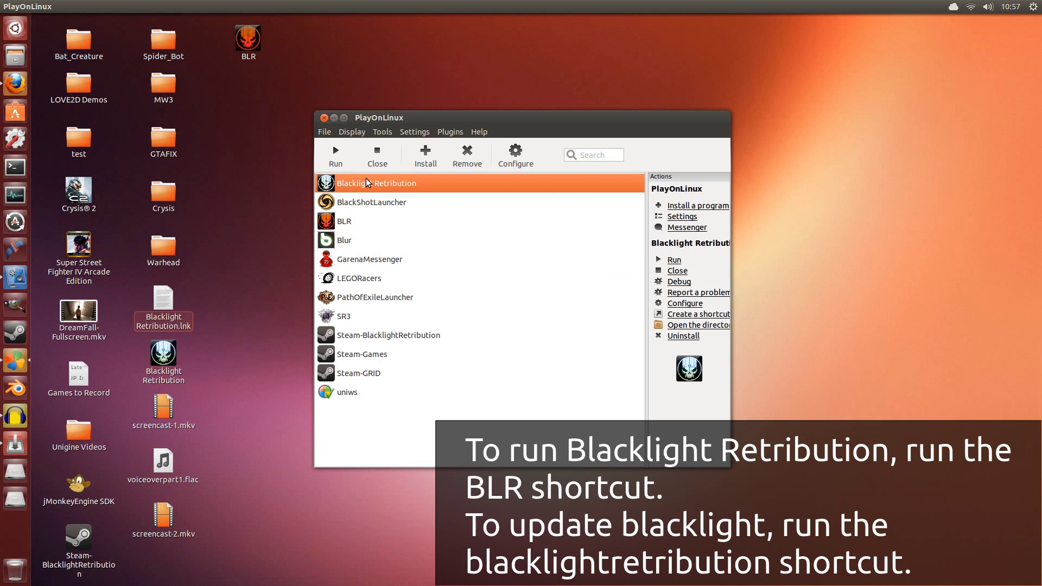
{"action": "left_click", "coordinate": [357, 224]}
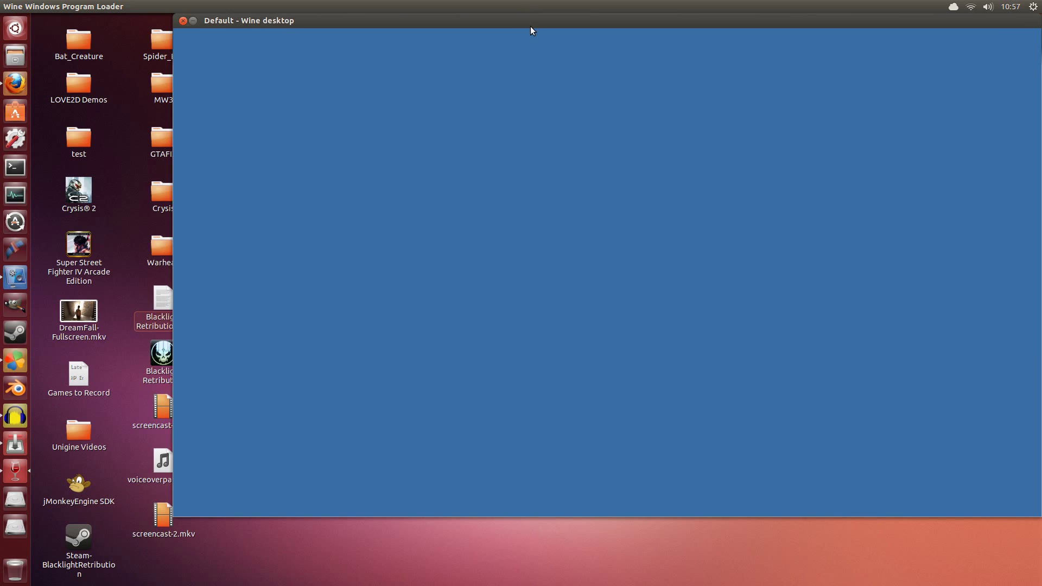
{"action": "left_click_drag", "start_coordinate": [531, 26], "coordinate": [456, 55]}
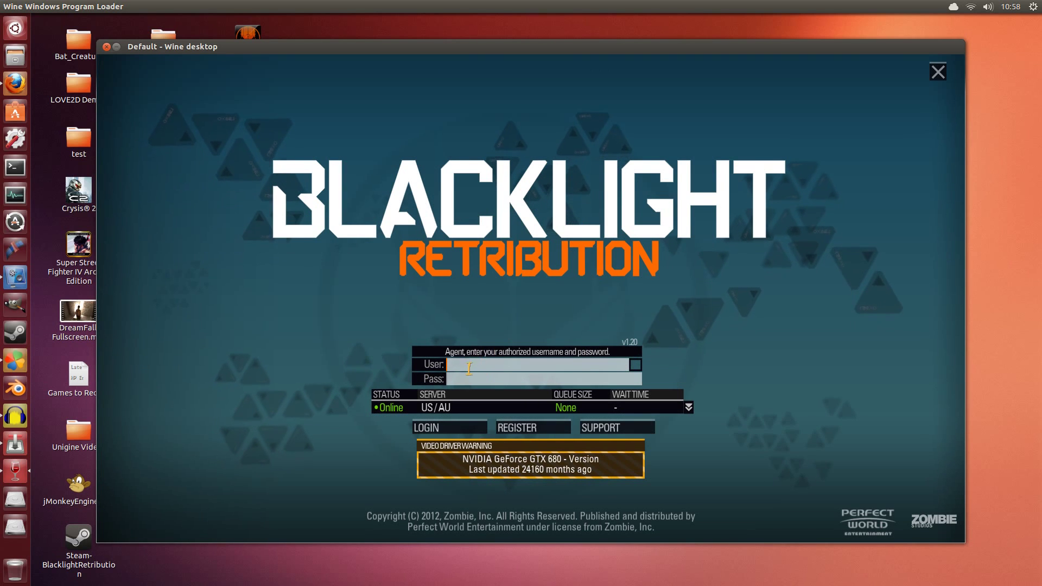
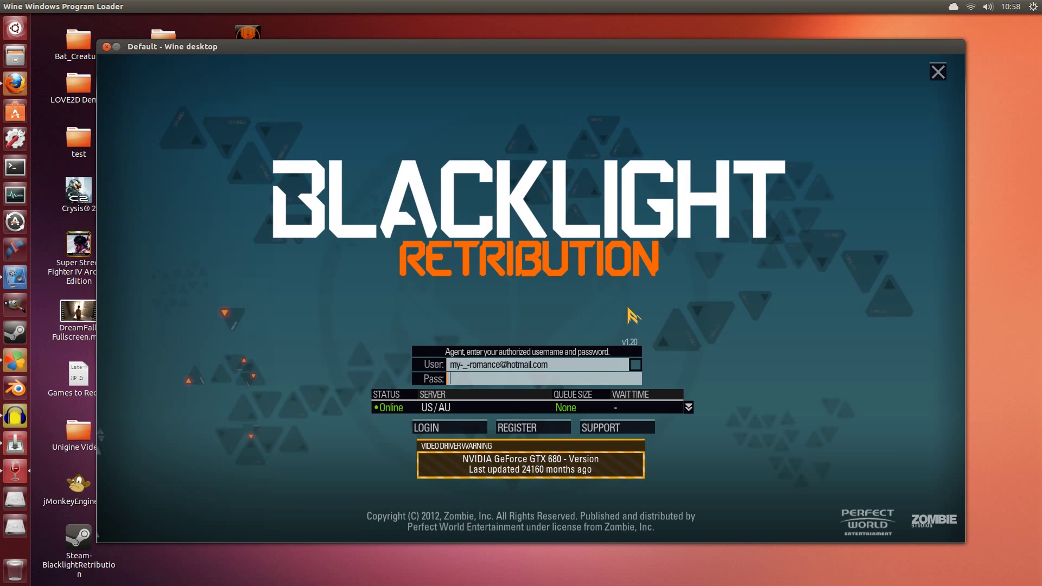
{"action": "type", "text": "*******"}
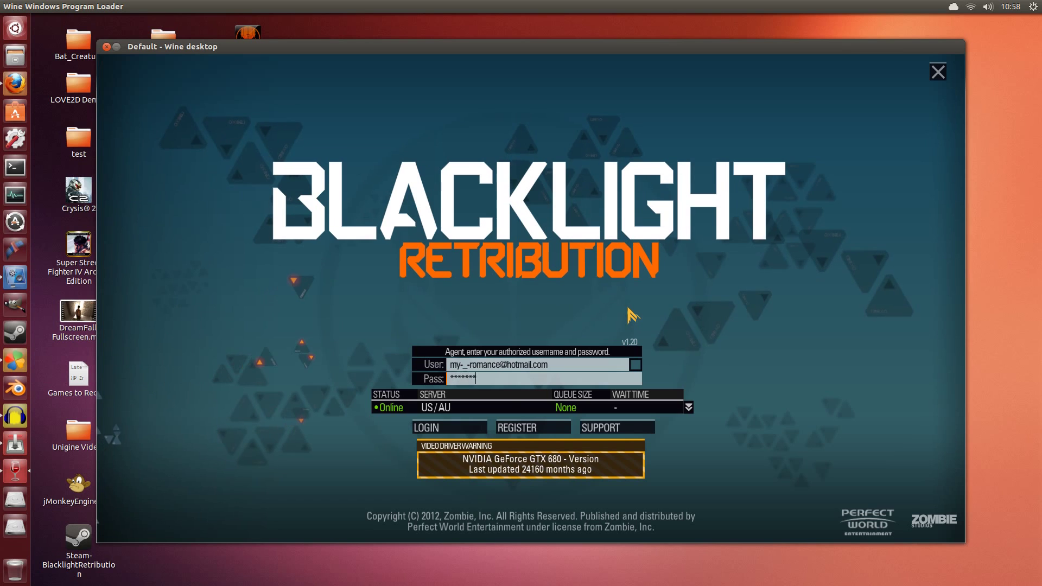
{"action": "type", "text": "****"}
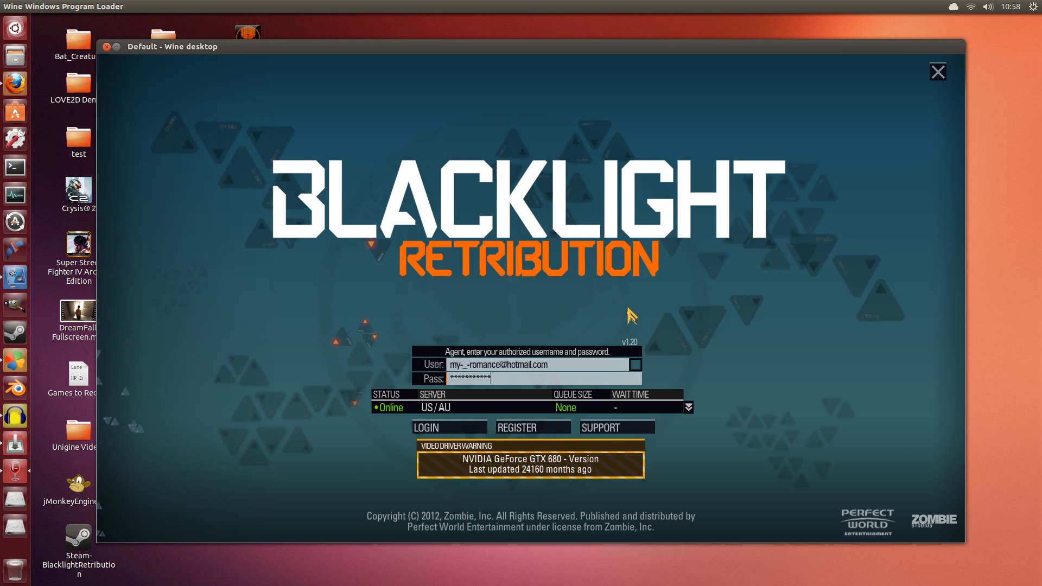
Step: Submit the entered username and password to log in to Blacklight Retribution
{"action": "key", "text": "Return"}
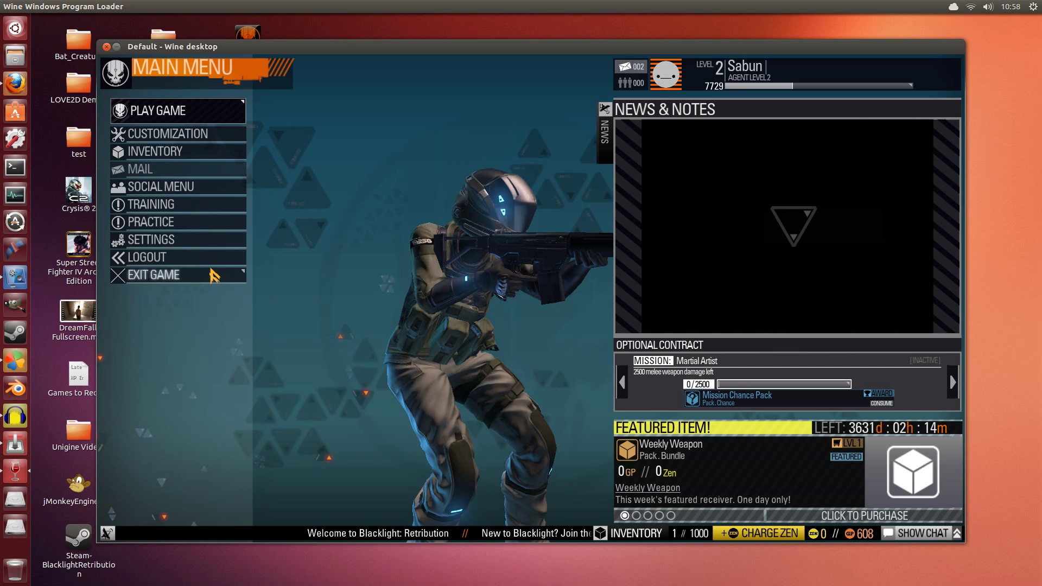
Step: In Video settings set Texture Quality Low and disable Weather Effects, Bloom and Dynamic Decals
{"action": "left_click", "coordinate": [192, 245]}
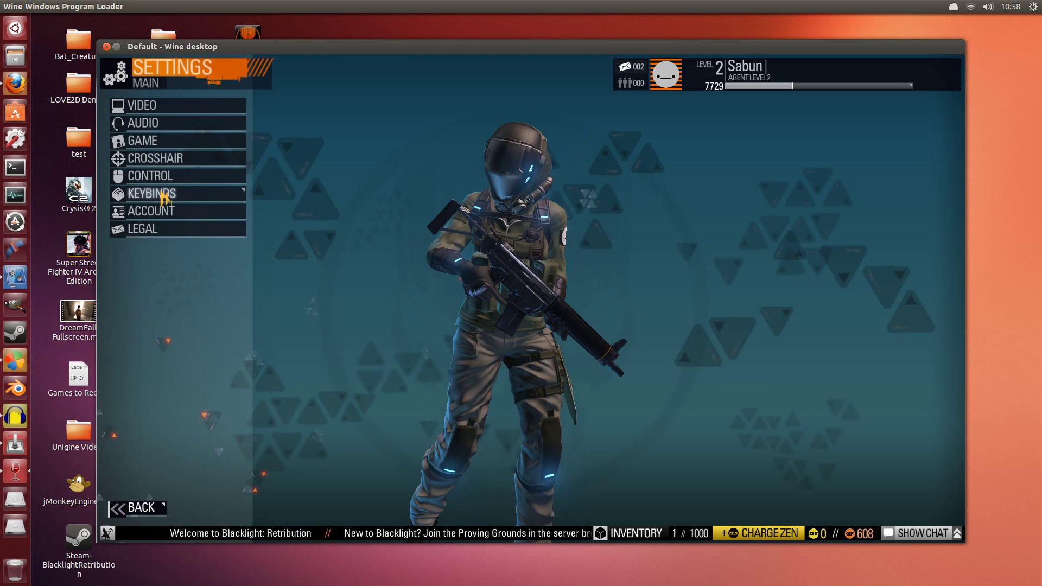
{"action": "left_click", "coordinate": [143, 103]}
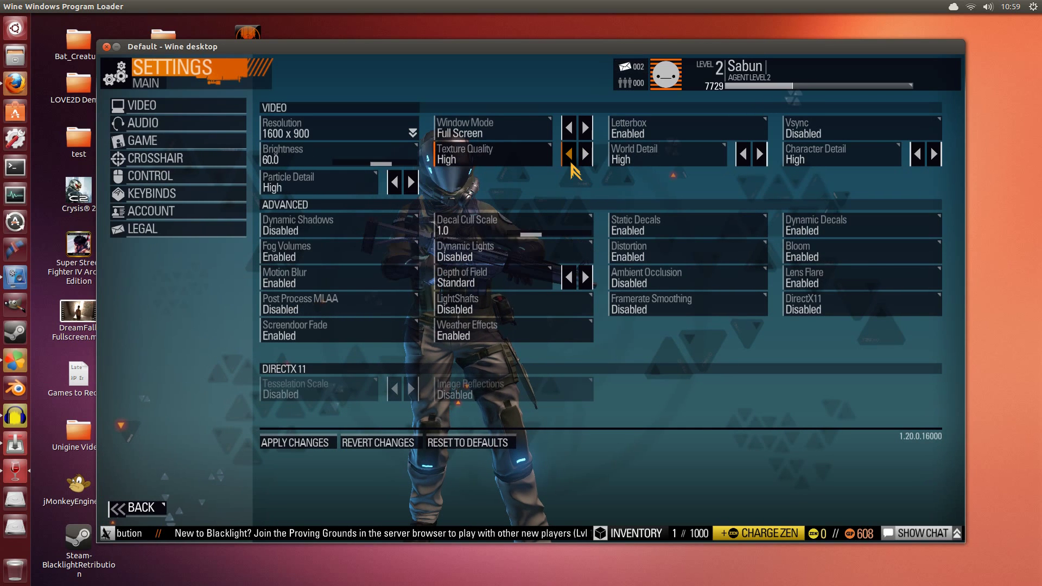
{"action": "left_click", "coordinate": [568, 155]}
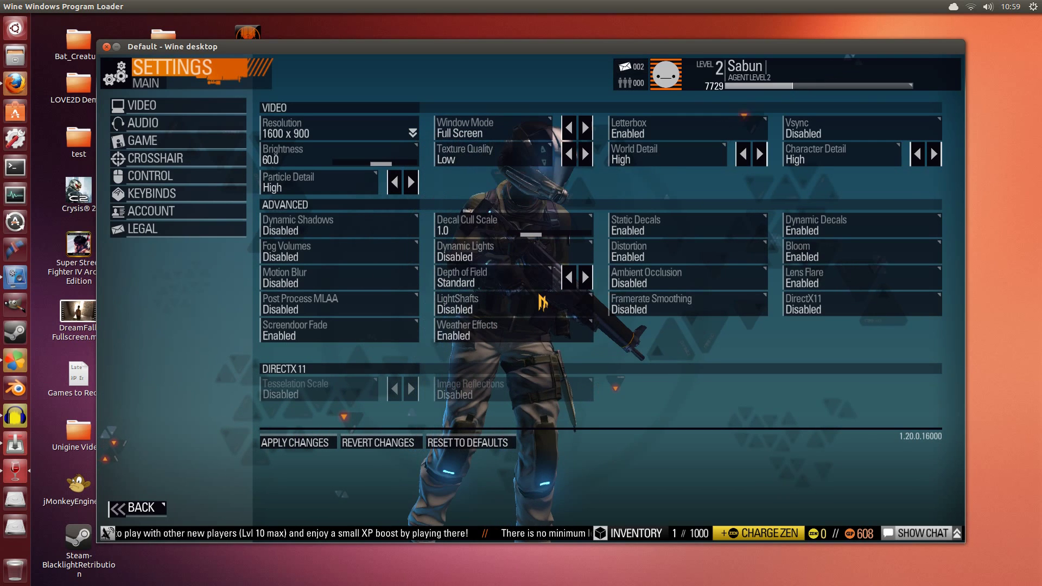
{"action": "left_click", "coordinate": [540, 334]}
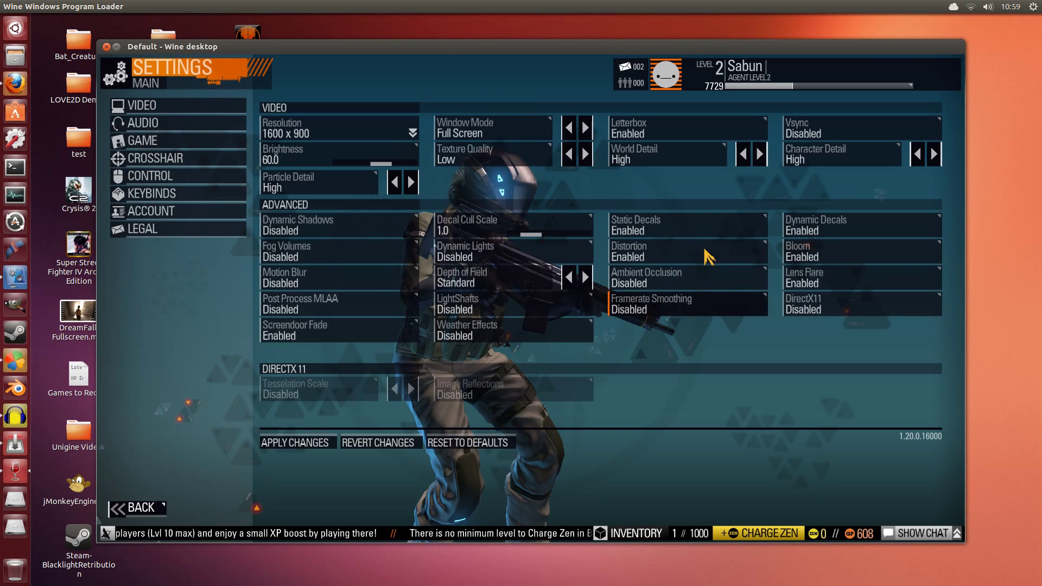
{"action": "left_click", "coordinate": [808, 257]}
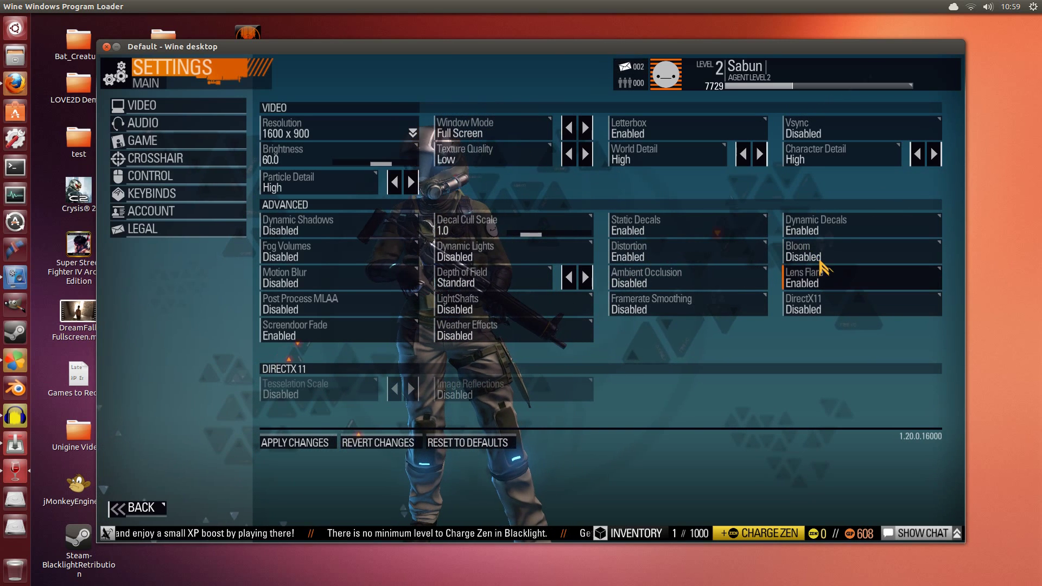
{"action": "left_click", "coordinate": [823, 231]}
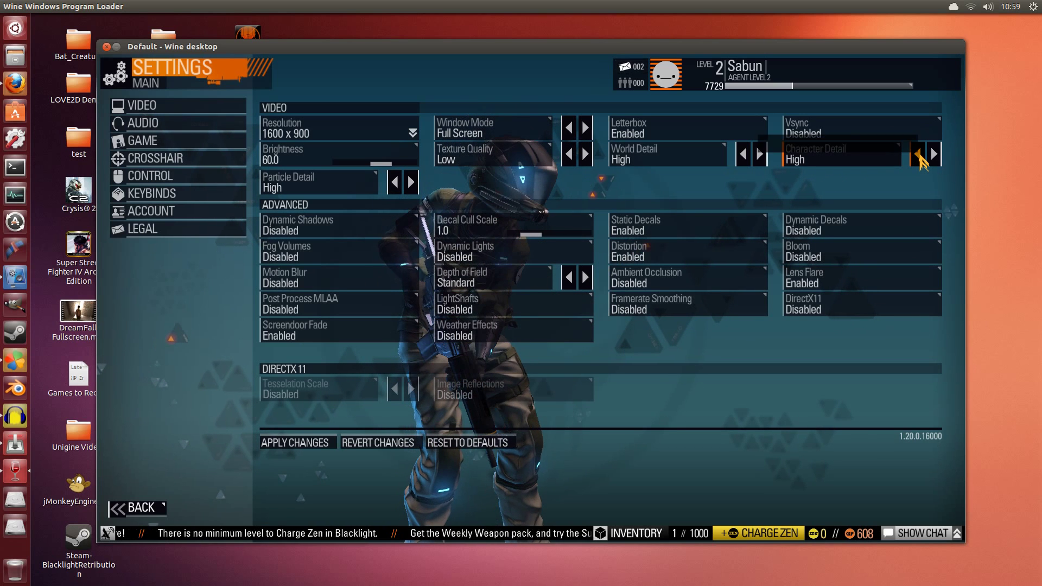
Step: Set Character Detail to Medium and apply the changed video settings
{"action": "left_click", "coordinate": [920, 156]}
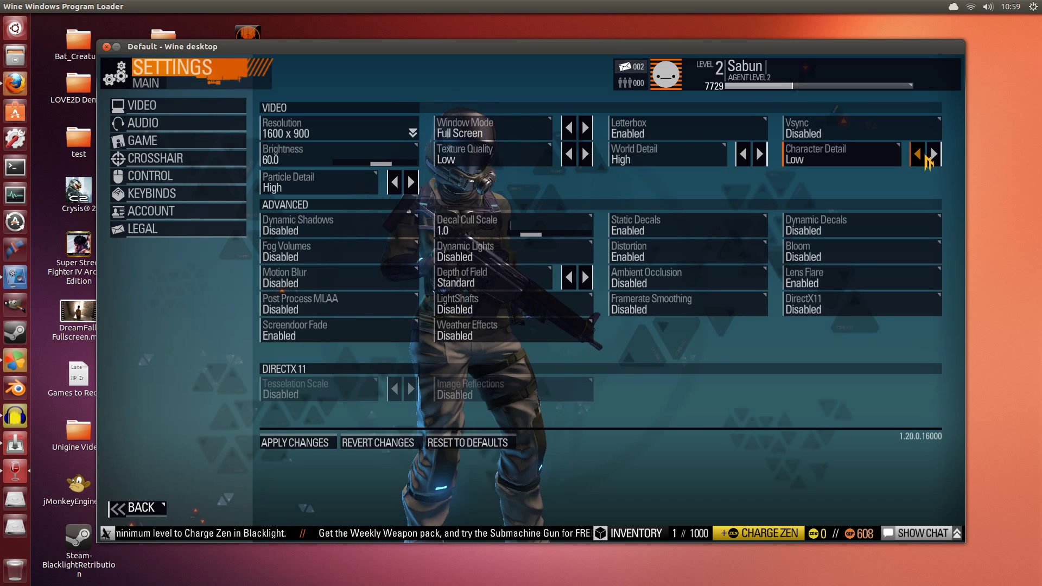
{"action": "left_click", "coordinate": [935, 155]}
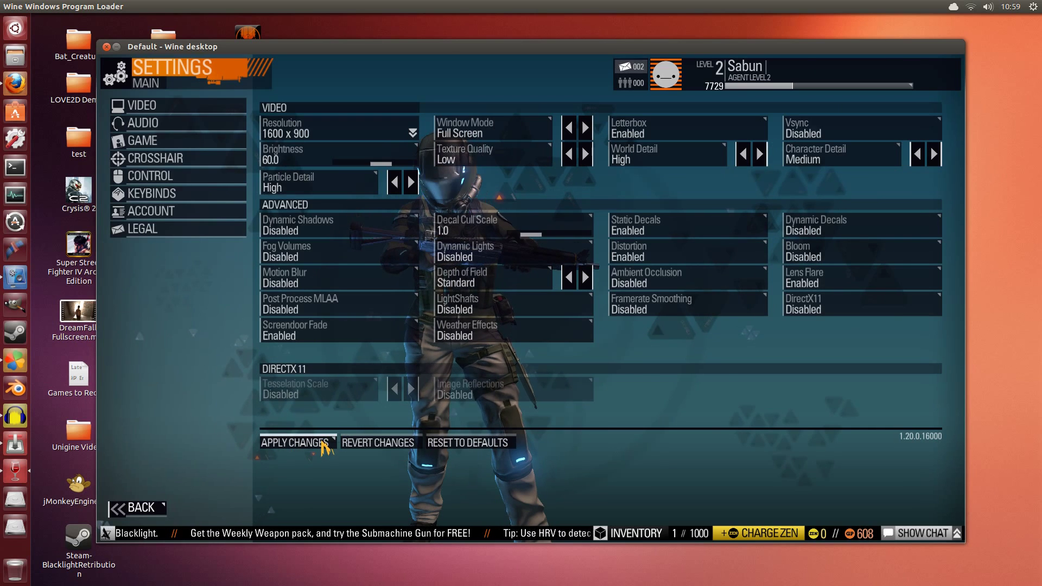
{"action": "left_click", "coordinate": [324, 448]}
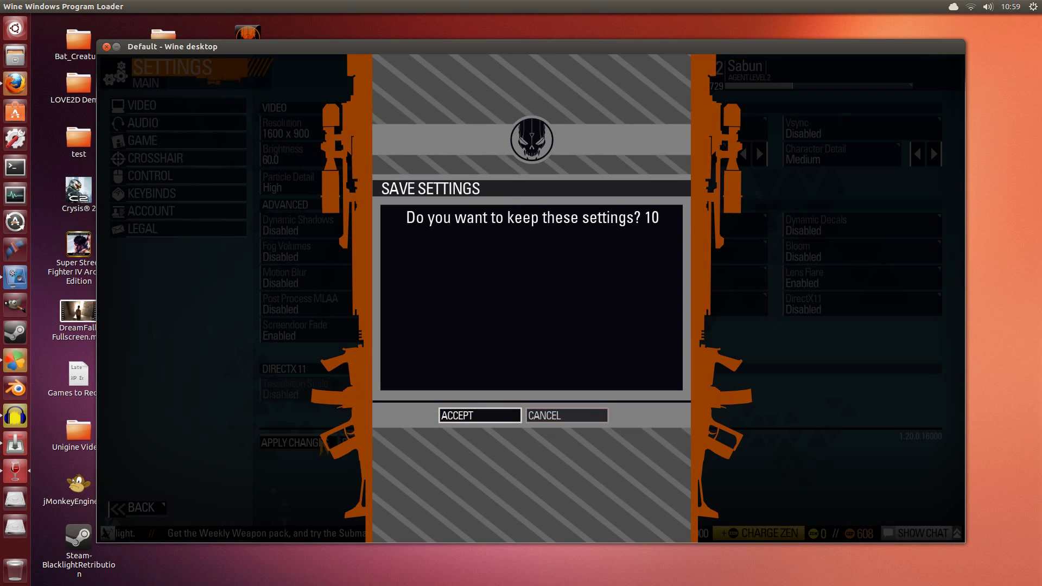
Step: Accept the saved settings and lower World Detail to Low
{"action": "left_click", "coordinate": [490, 422]}
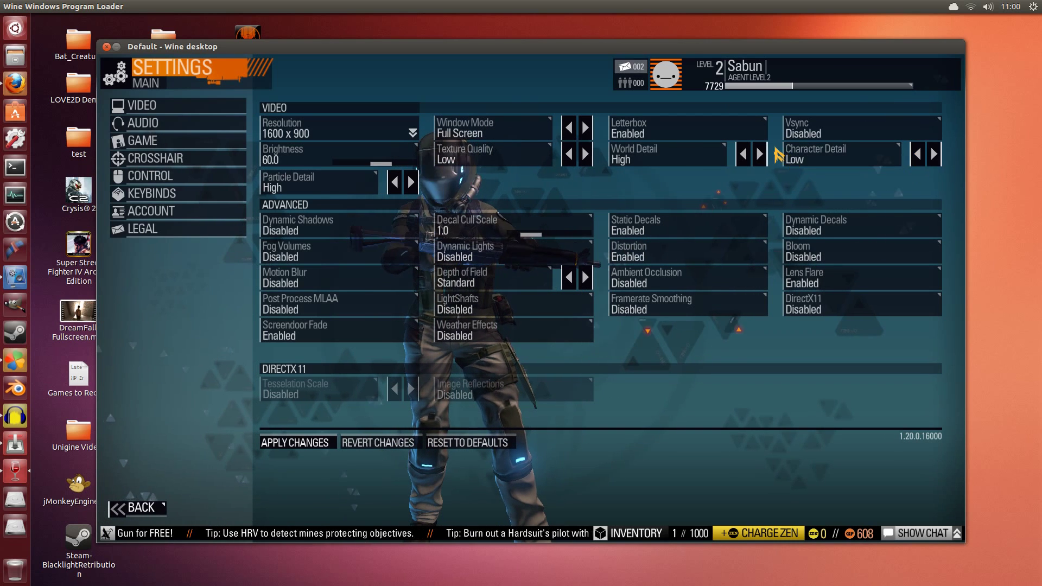
{"action": "left_click", "coordinate": [743, 155]}
{"action": "left_click", "coordinate": [743, 154]}
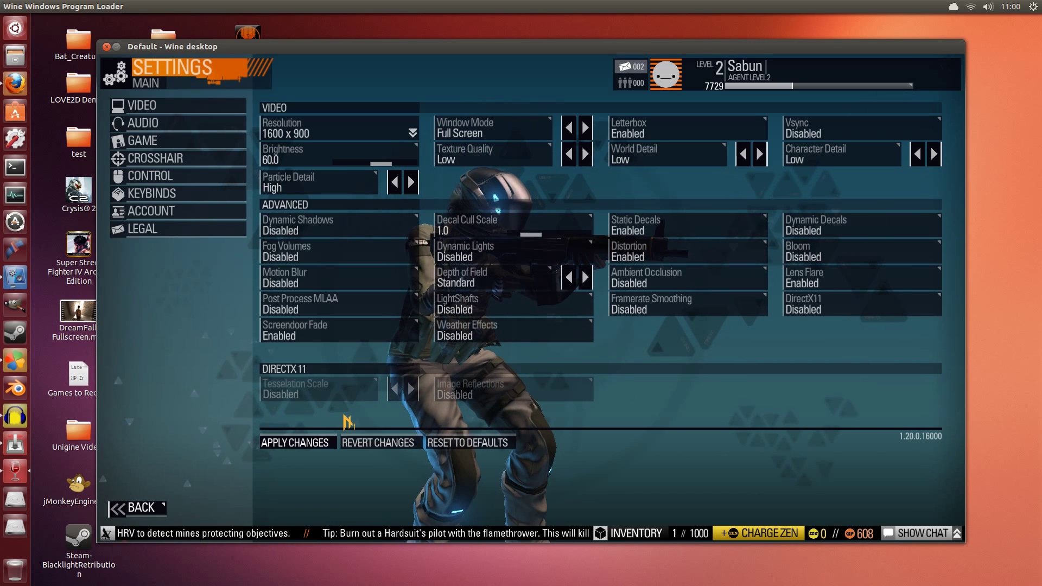
Step: Apply and accept the Low world detail, then return to the main menu
{"action": "left_click", "coordinate": [313, 445]}
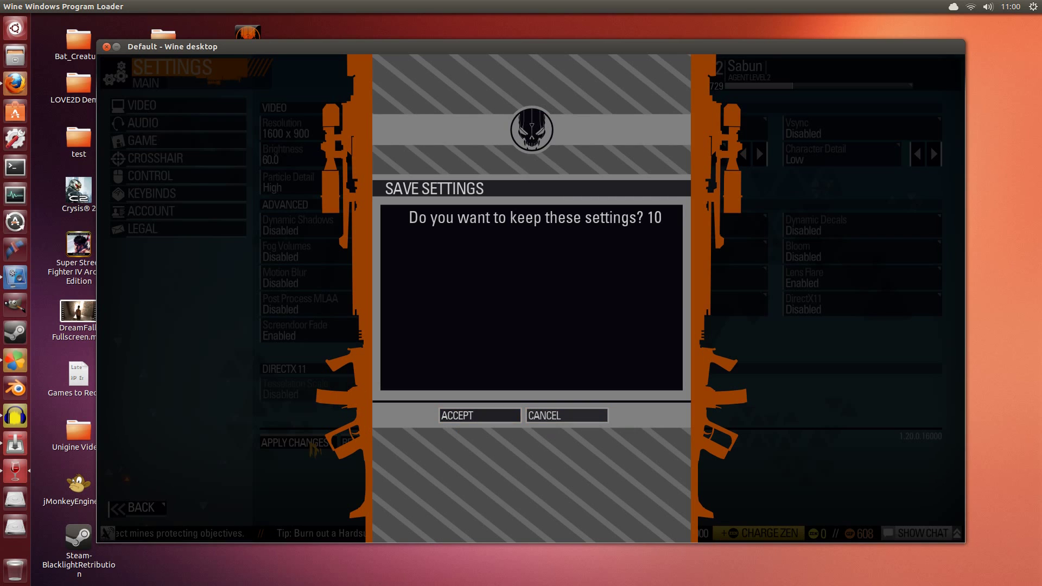
{"action": "left_click", "coordinate": [461, 419]}
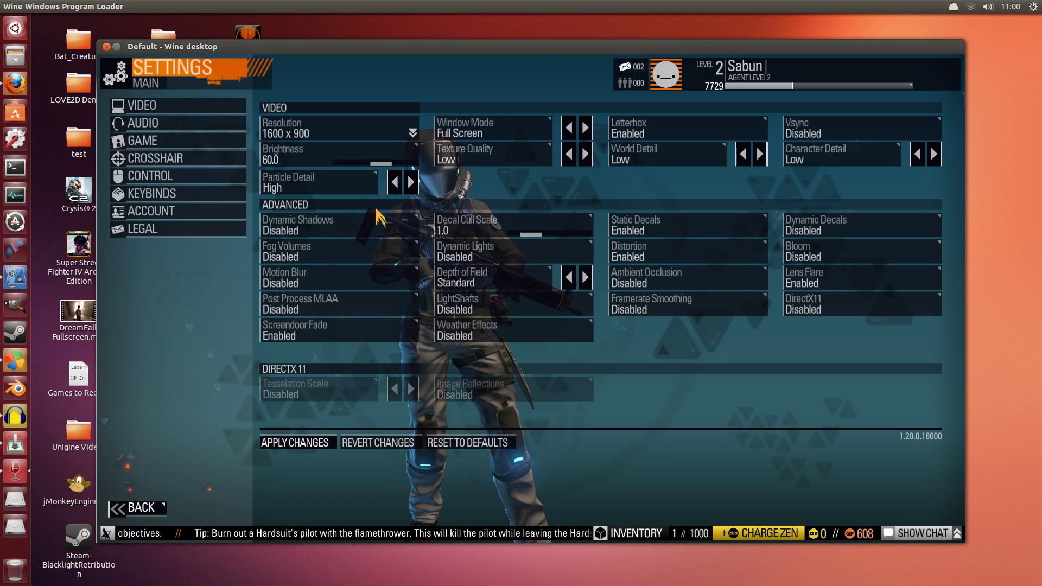
{"action": "key", "text": "Escape"}
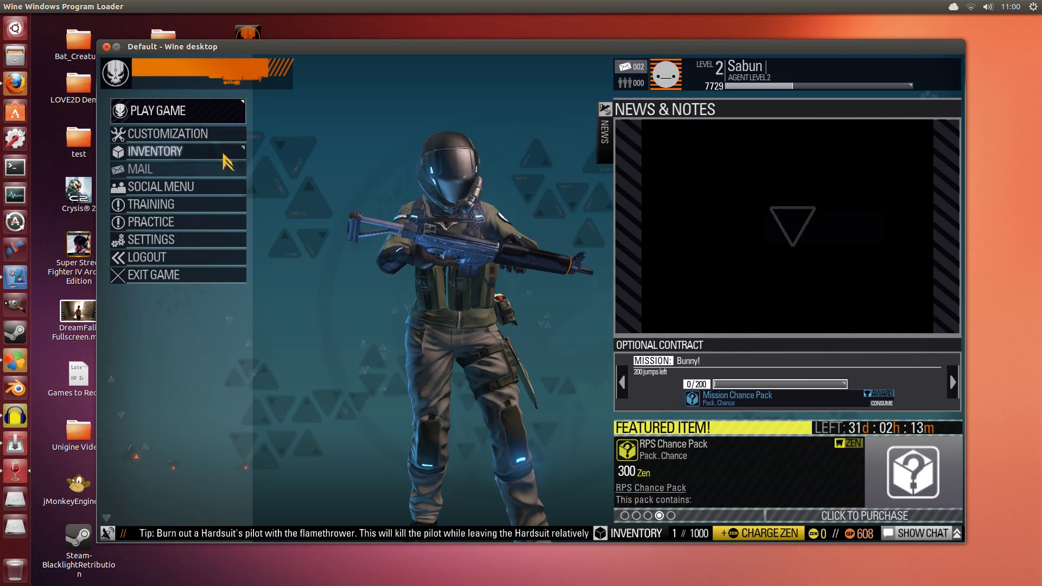
Step: Start a Practice match from the main menu and load into the game
{"action": "left_click", "coordinate": [190, 222]}
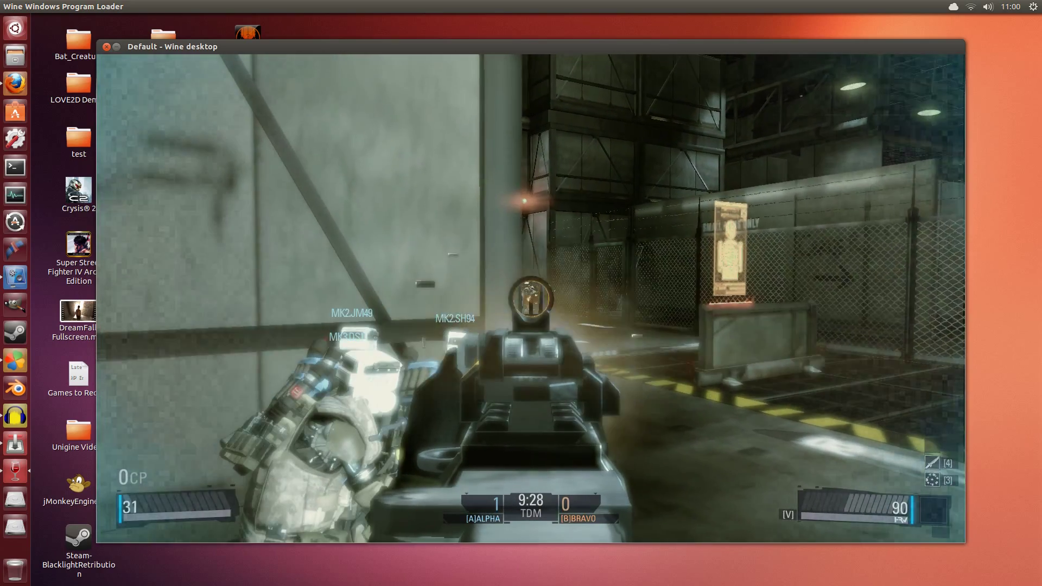
Step: Shoot an enemy bot, respawn after dying, and advance through the hangar toward the wall of crates
{"action": "left_click", "coordinate": [531, 299]}
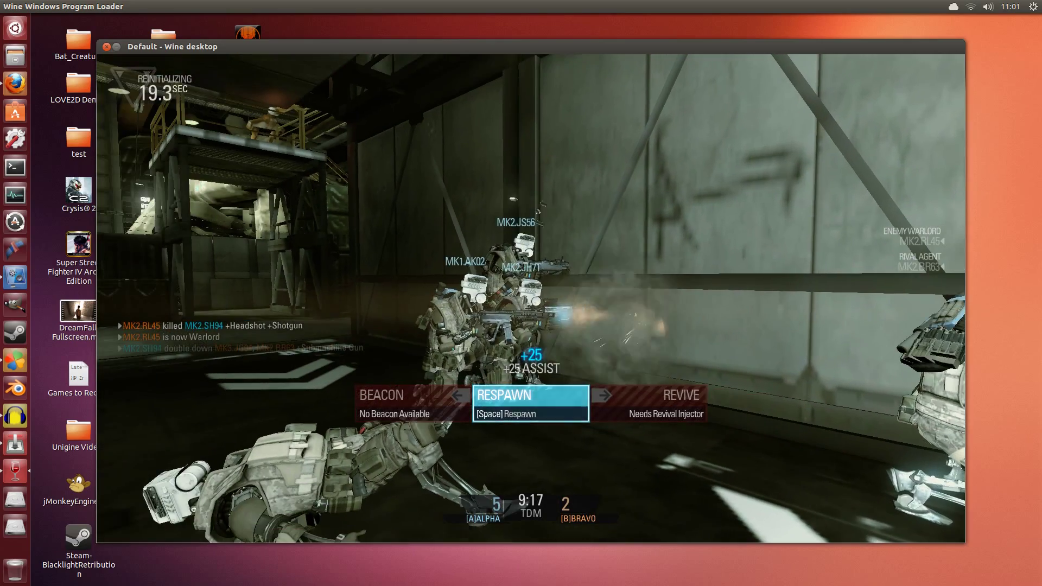
{"action": "key", "text": "space"}
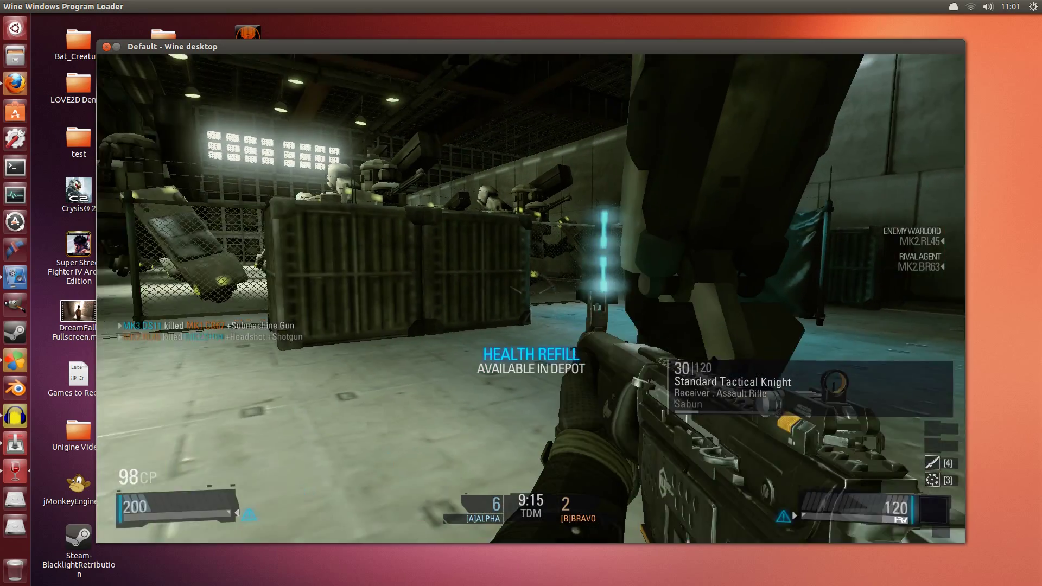
{"action": "key", "text": "w"}
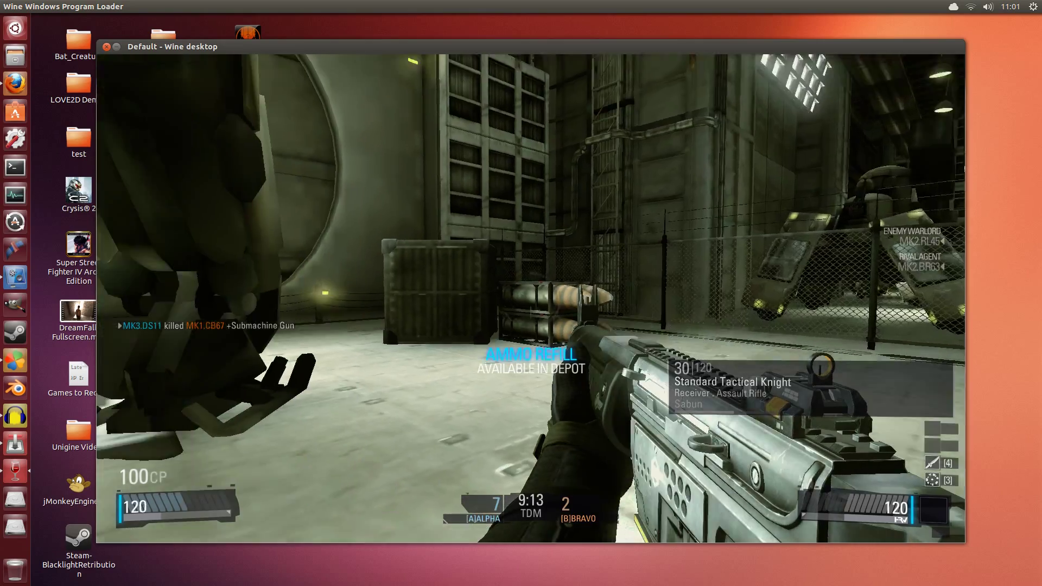
{"action": "key", "text": "w"}
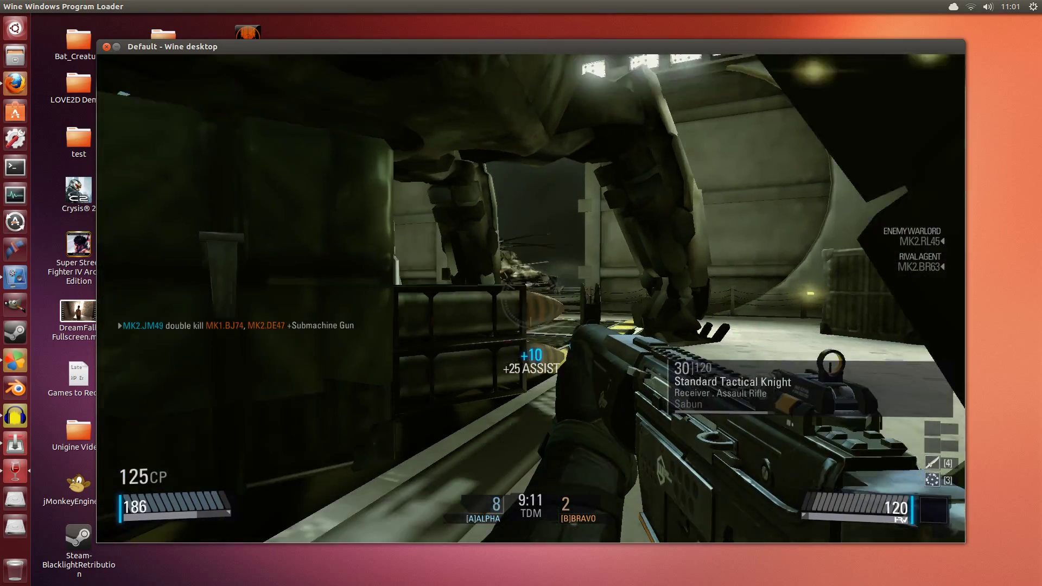
{"action": "key", "text": "w"}
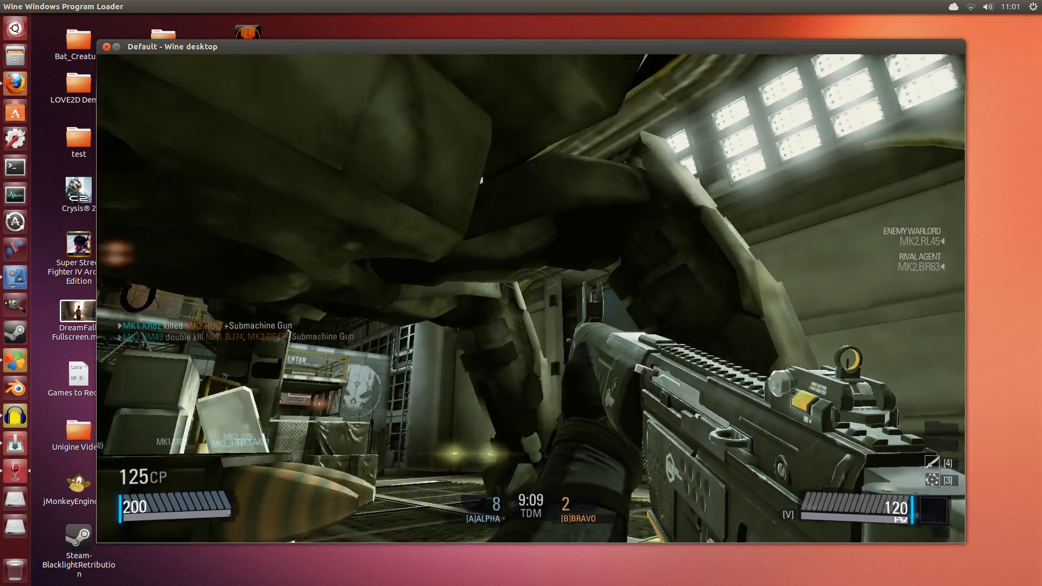
{"action": "key", "text": "w"}
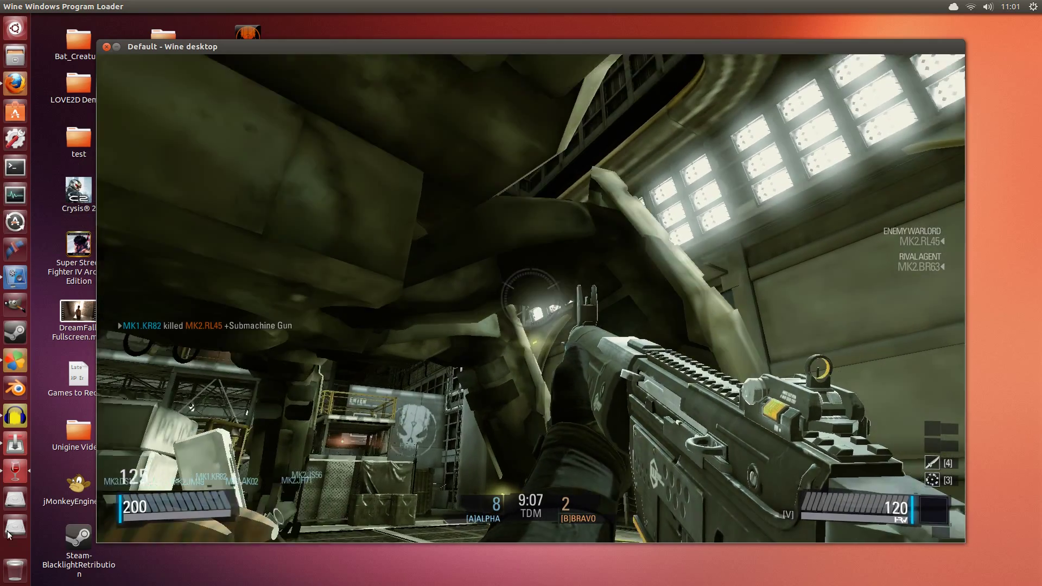
{"action": "key", "text": "w"}
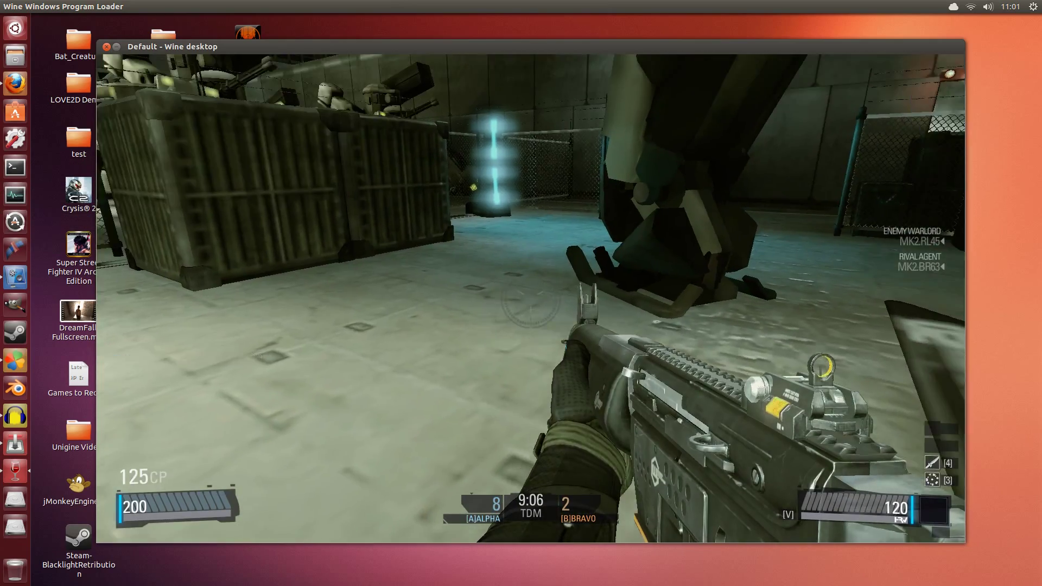
{"action": "key", "text": "w"}
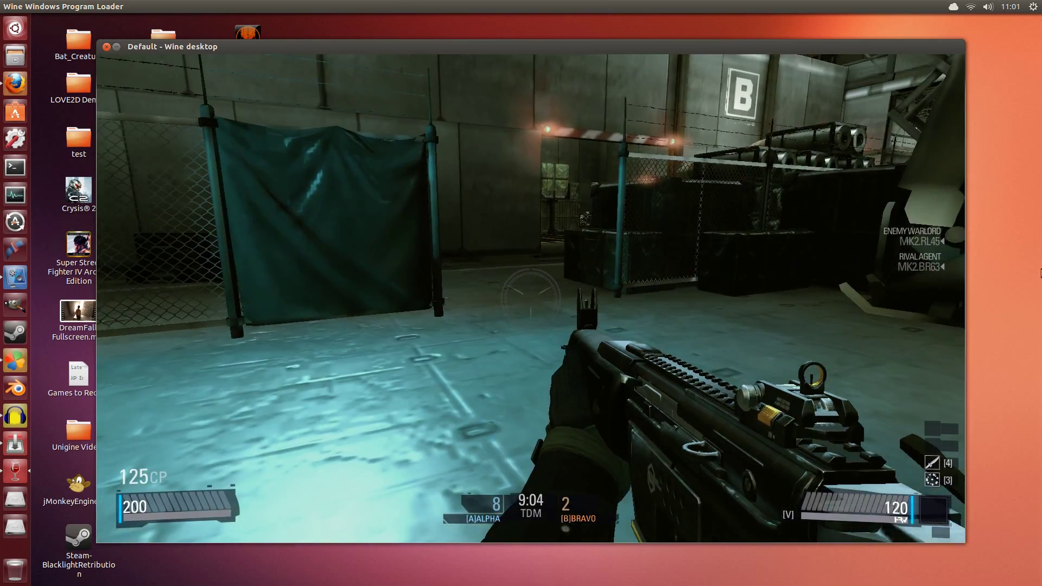
{"action": "key", "text": "w"}
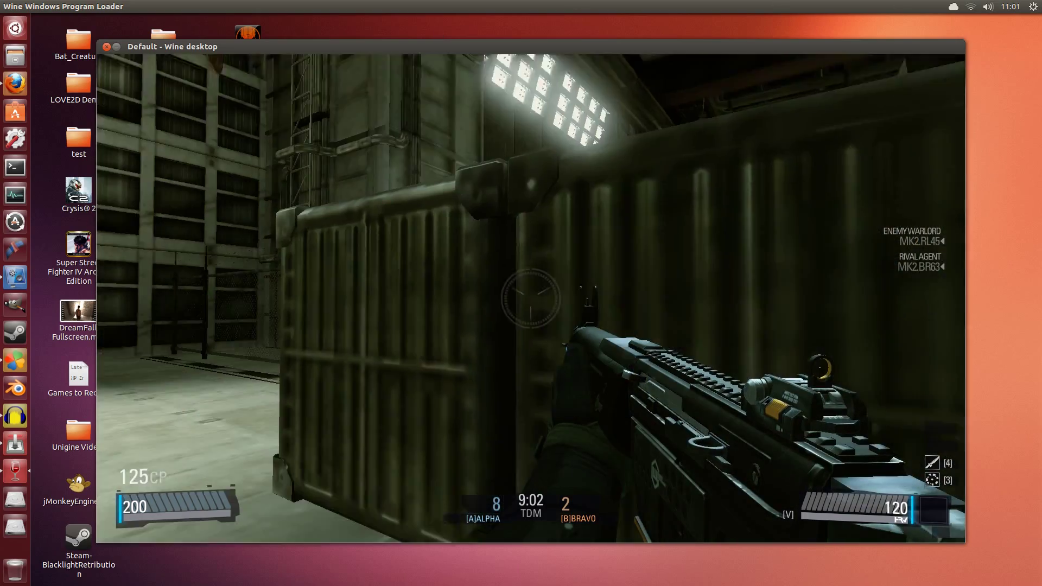
{"action": "key", "text": "w"}
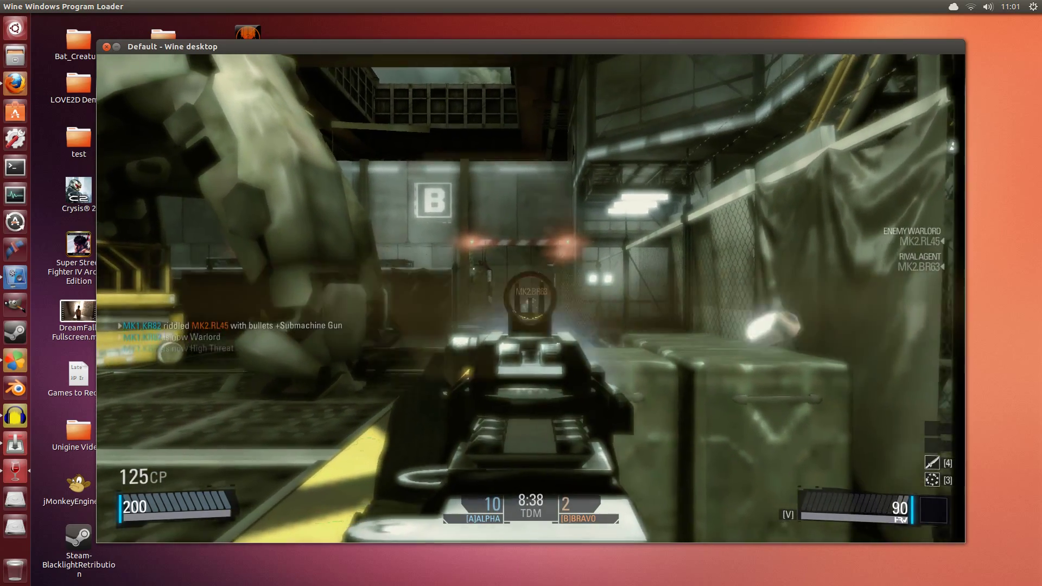
Step: Reload, aim down sights and score a double kill, then reload and fire toward the stairs
{"action": "key", "text": "r"}
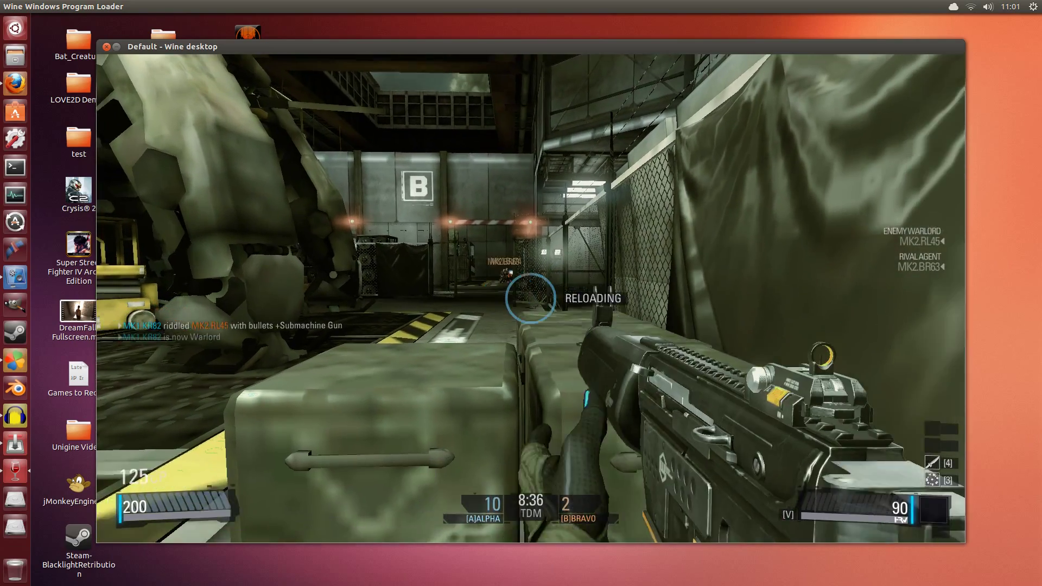
{"action": "right_click", "coordinate": [530, 299]}
{"action": "left_click", "coordinate": [530, 300]}
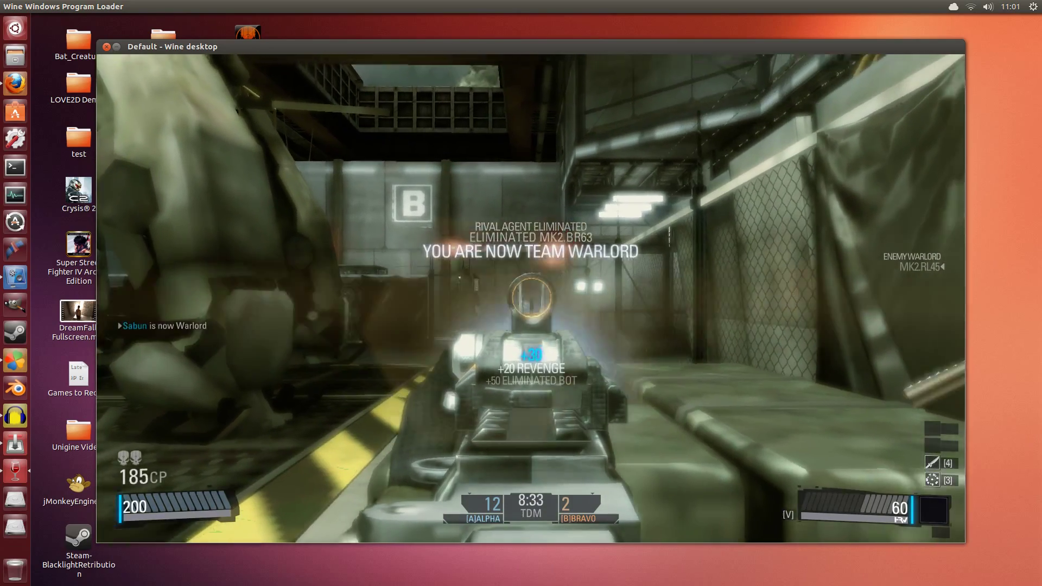
{"action": "left_click", "coordinate": [530, 299]}
{"action": "key", "text": "r"}
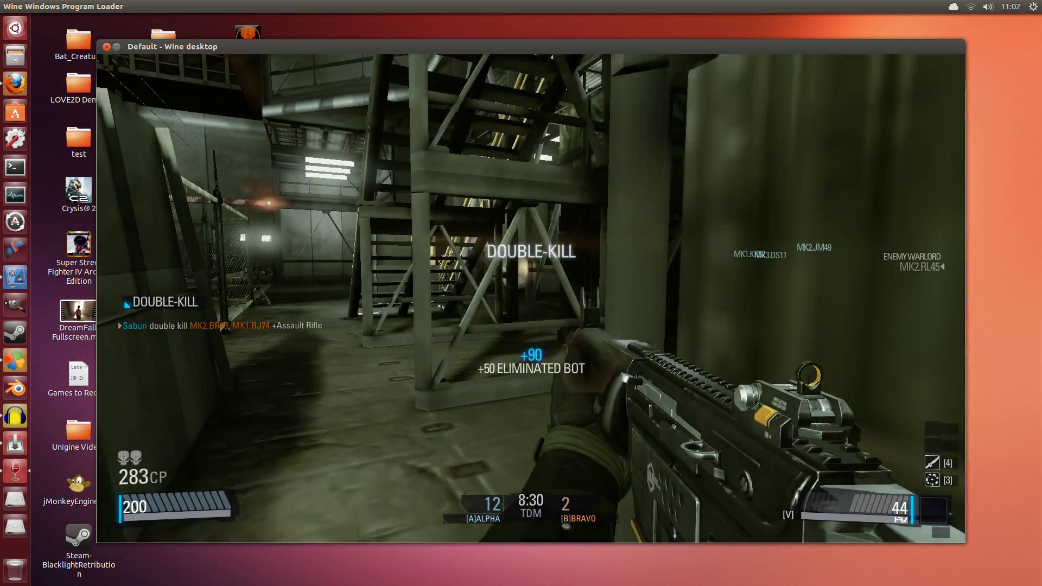
{"action": "right_click", "coordinate": [530, 300]}
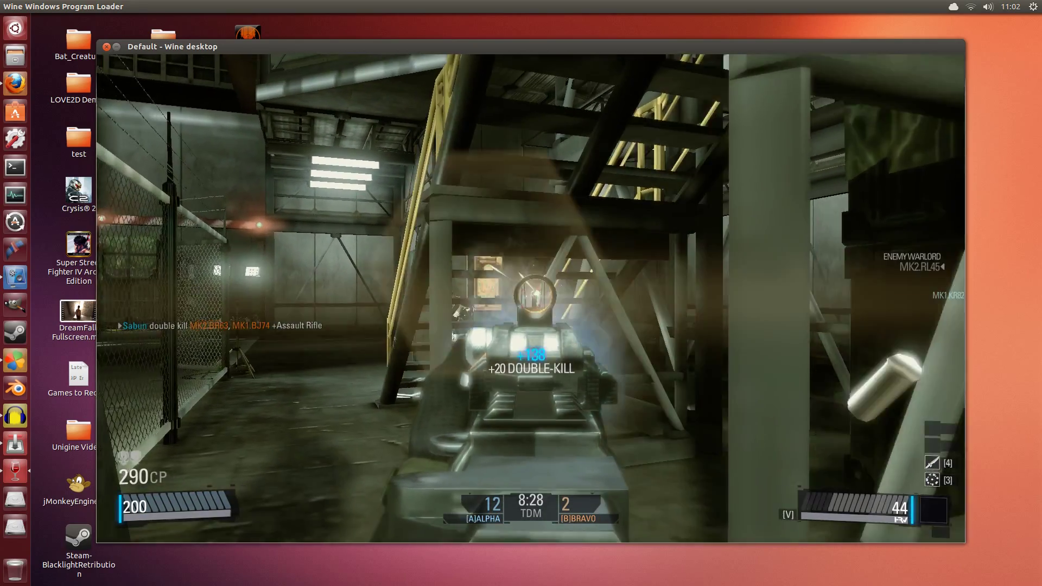
{"action": "left_click", "coordinate": [530, 299]}
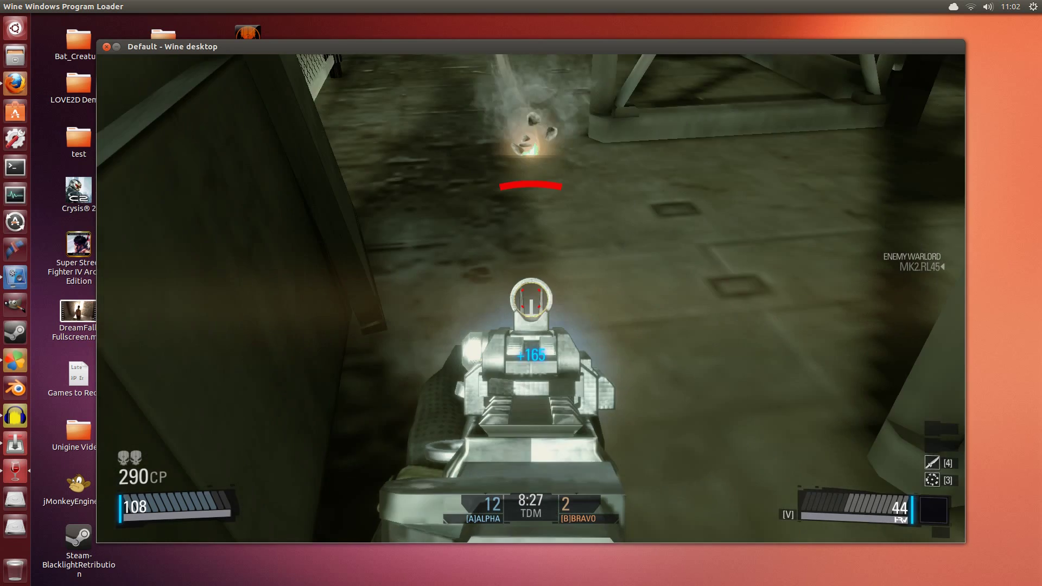